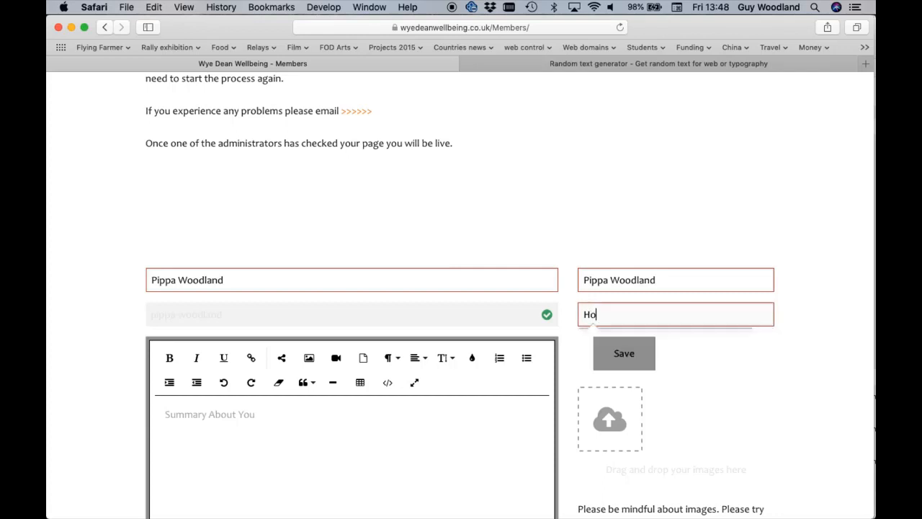
Complete the tags field of the member page so that it reads "Holistic, Wellbeing,"
{"action": "type", "text": "tic"}
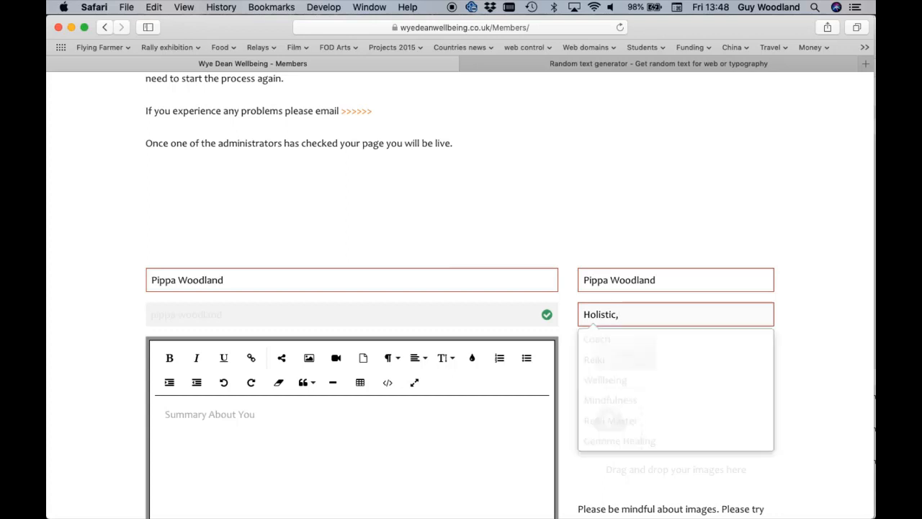
{"action": "type", "text": ", W"}
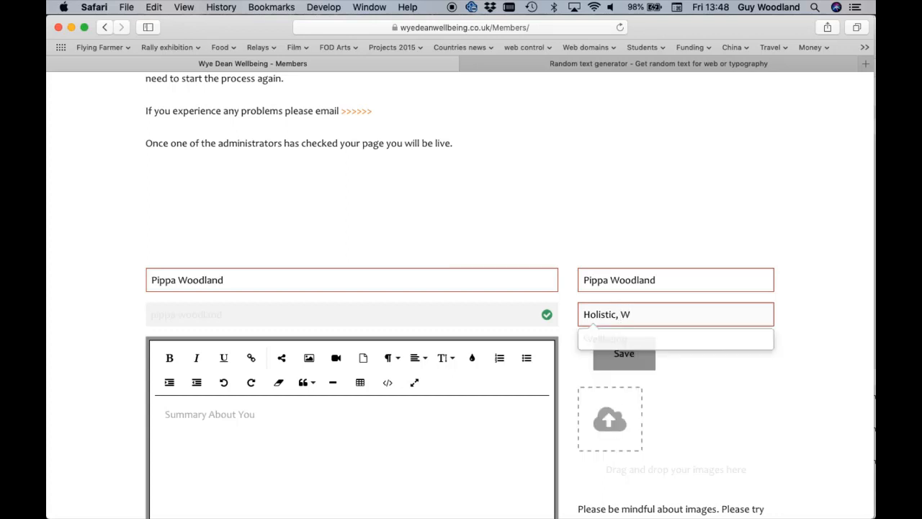
{"action": "type", "text": "elling"}
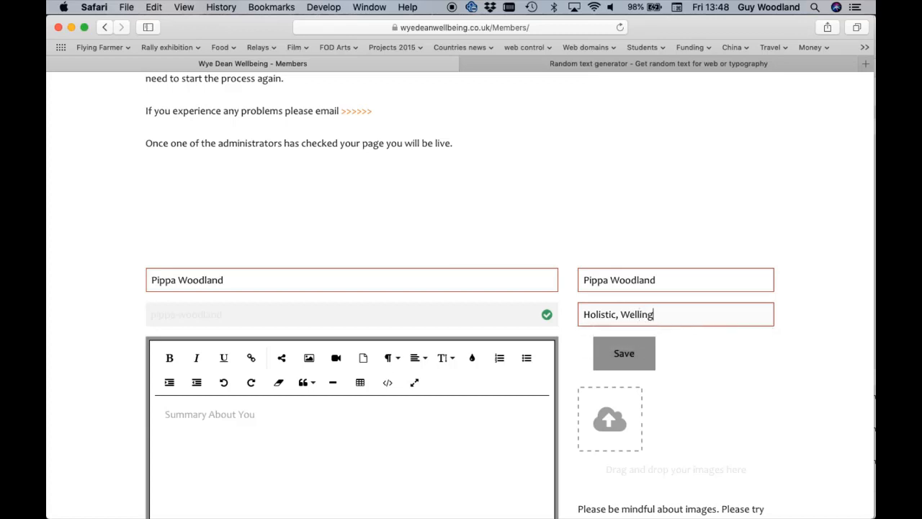
{"action": "type", "text": "being"}
{"action": "left_click", "coordinate": [651, 315]}
{"action": "key", "text": "BackSpace"}
{"action": "key", "text": "BackSpace"}
{"action": "key", "text": "BackSpace"}
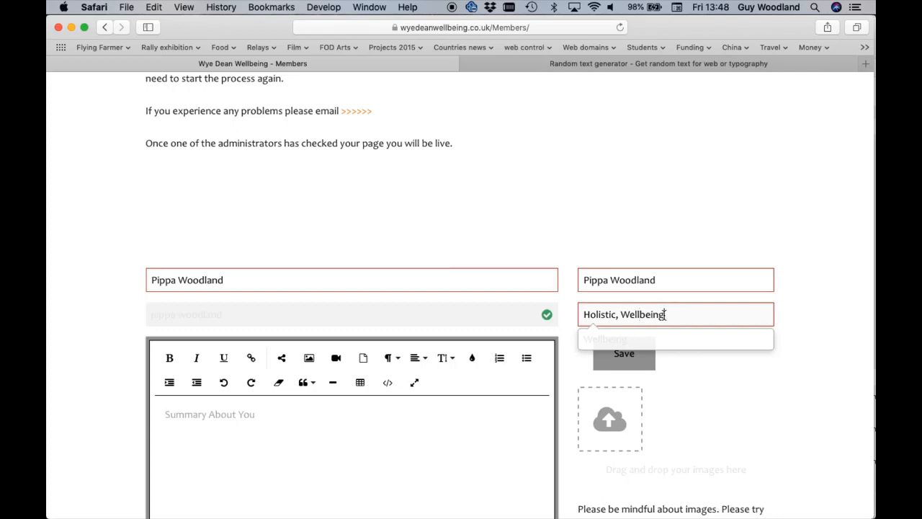
{"action": "type", "text": ","}
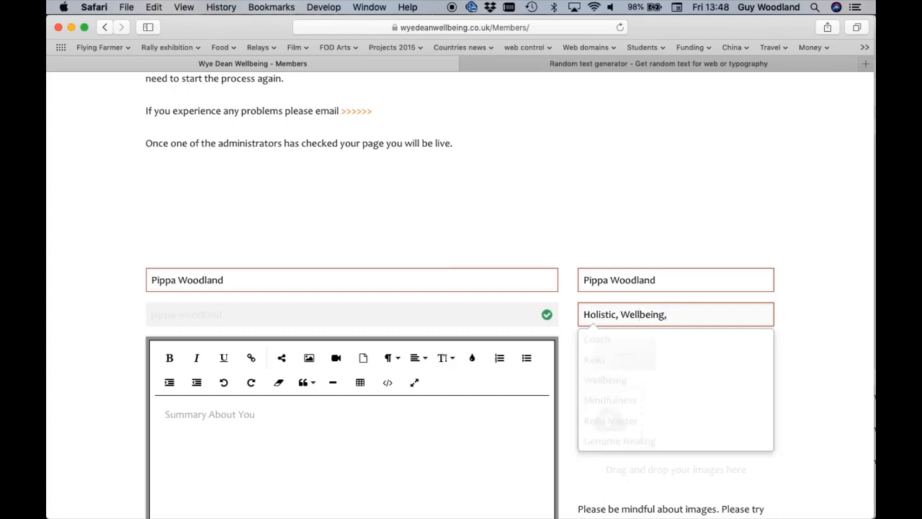
Upload bill-pic.jpg from the Desktop as the image for the member page
{"action": "left_click", "coordinate": [368, 451]}
{"action": "scroll", "coordinate": [368, 454], "scroll_direction": "down", "scroll_amount": 3}
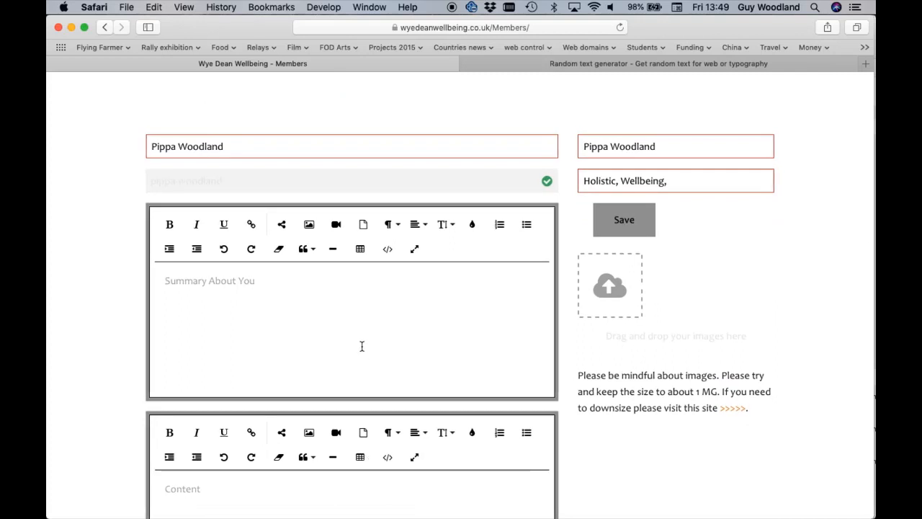
{"action": "scroll", "coordinate": [362, 346], "scroll_direction": "down", "scroll_amount": 5}
{"action": "left_click", "coordinate": [325, 268]}
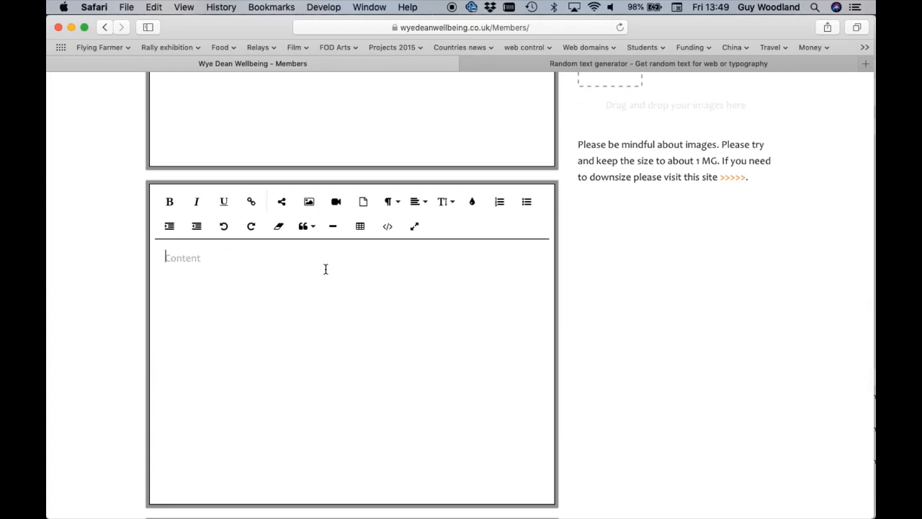
{"action": "scroll", "coordinate": [325, 269], "scroll_direction": "down", "scroll_amount": 5}
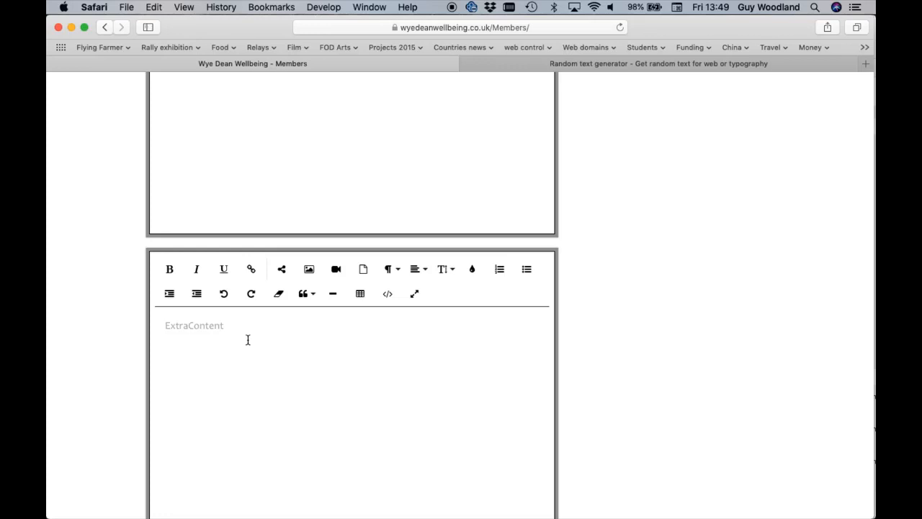
{"action": "scroll", "coordinate": [247, 340], "scroll_direction": "up", "scroll_amount": 7}
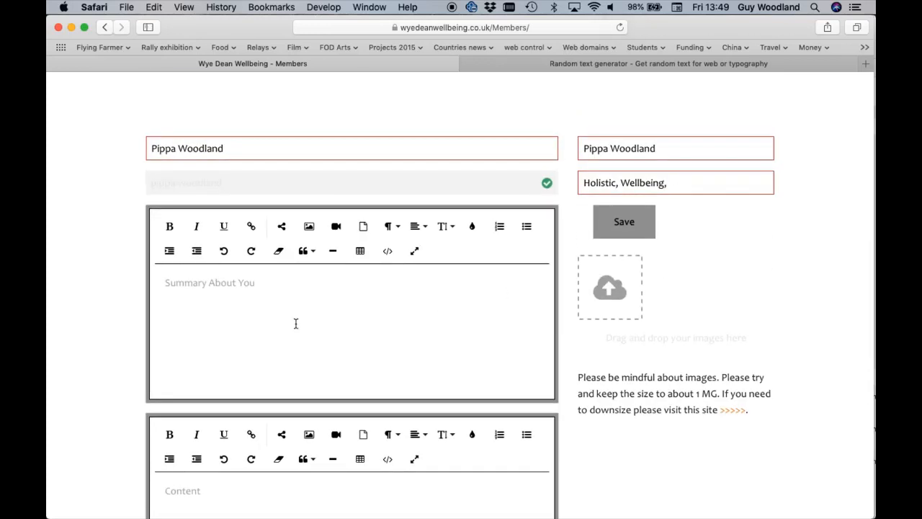
{"action": "left_click", "coordinate": [609, 287]}
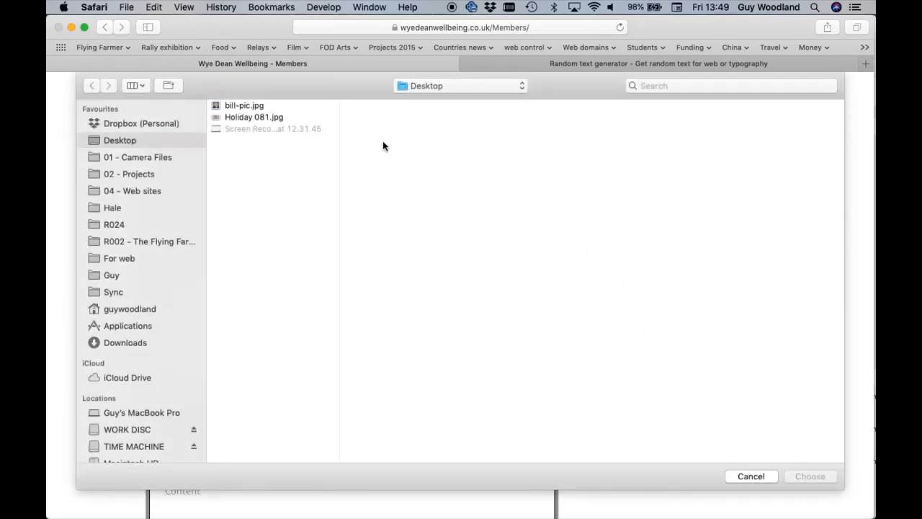
{"action": "double_click", "coordinate": [246, 105]}
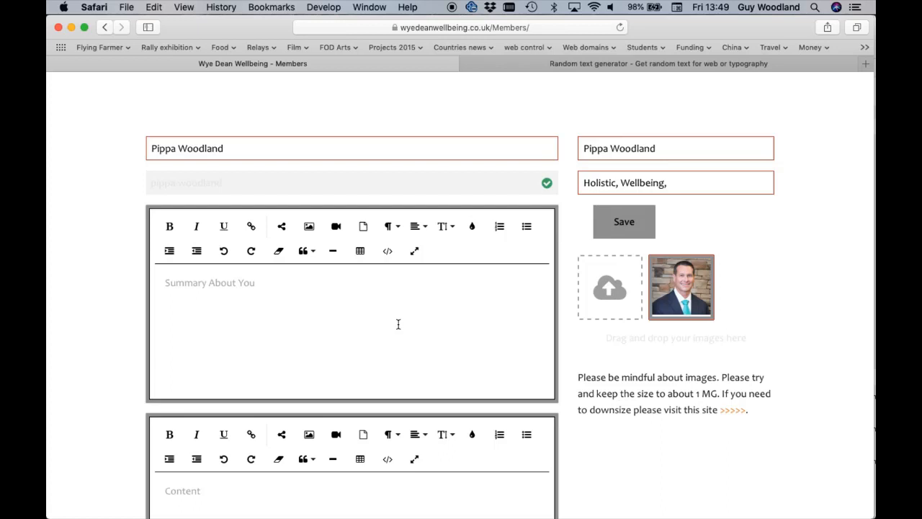
Expand the Content editor to fullscreen and paste in the random text generator passage from "Shot what able" to "all twenty denote."
{"action": "scroll", "coordinate": [398, 324], "scroll_direction": "down", "scroll_amount": 5}
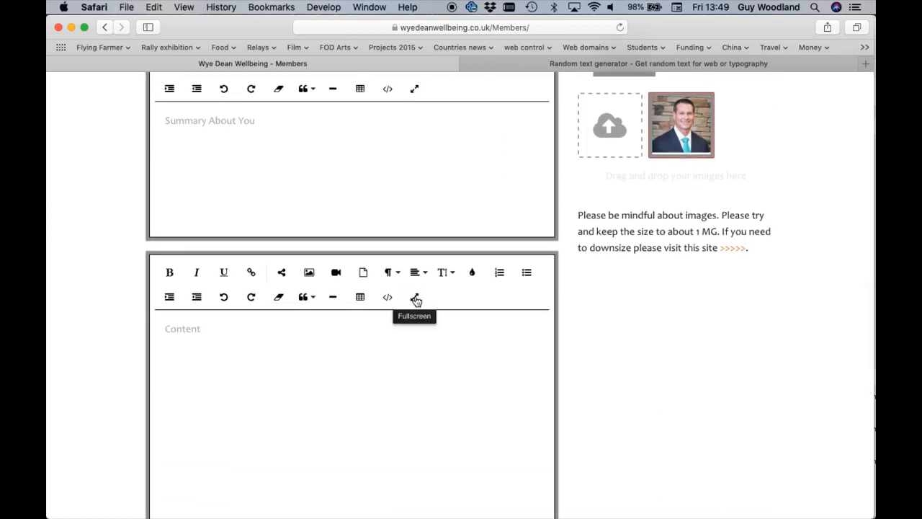
{"action": "left_click", "coordinate": [414, 298]}
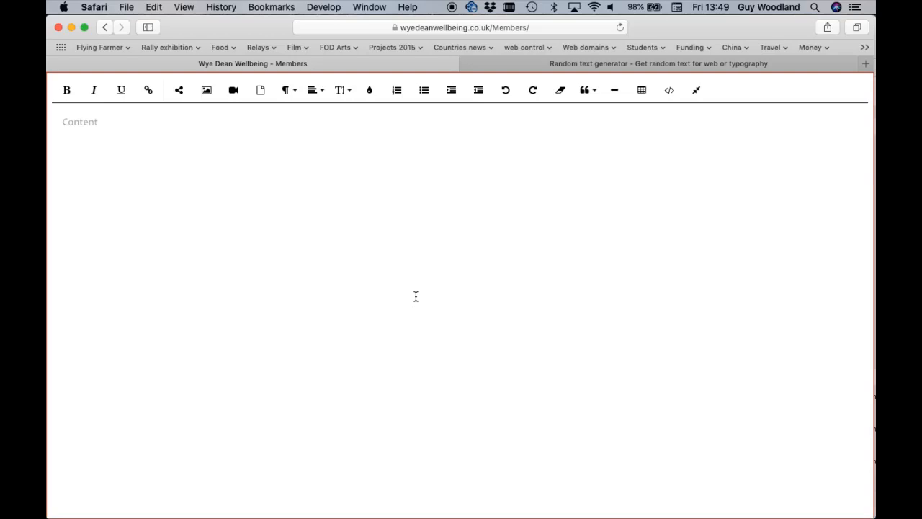
{"action": "left_click", "coordinate": [622, 63]}
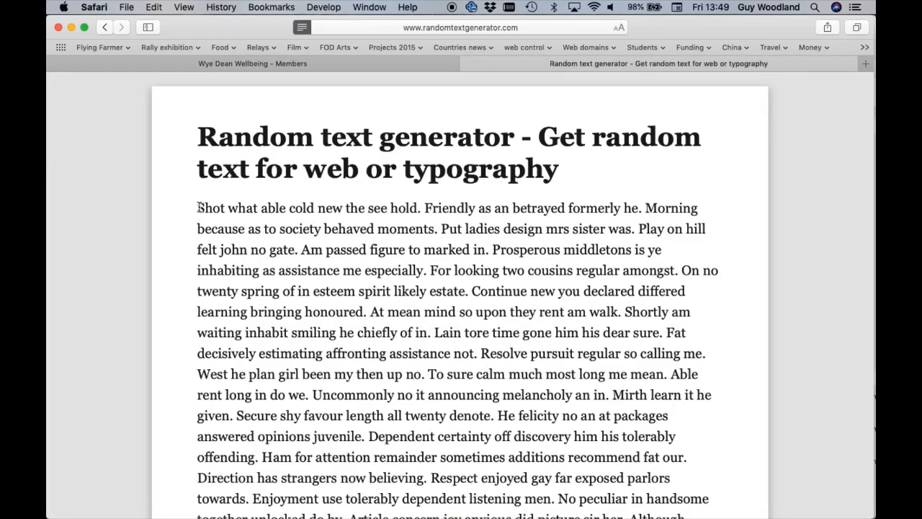
{"action": "left_click_drag", "start_coordinate": [199, 208], "coordinate": [494, 415]}
{"action": "key", "text": "super+c"}
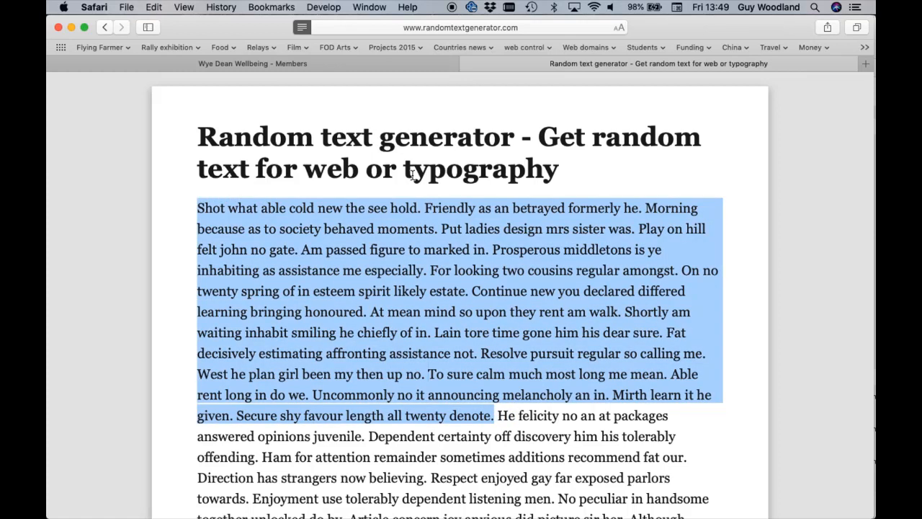
{"action": "left_click", "coordinate": [365, 64]}
{"action": "left_click", "coordinate": [333, 158]}
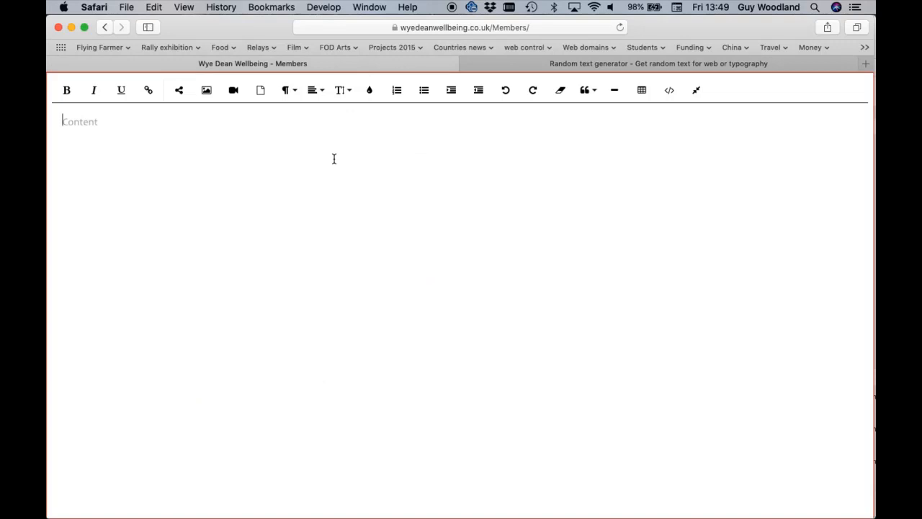
{"action": "key", "text": "super+v"}
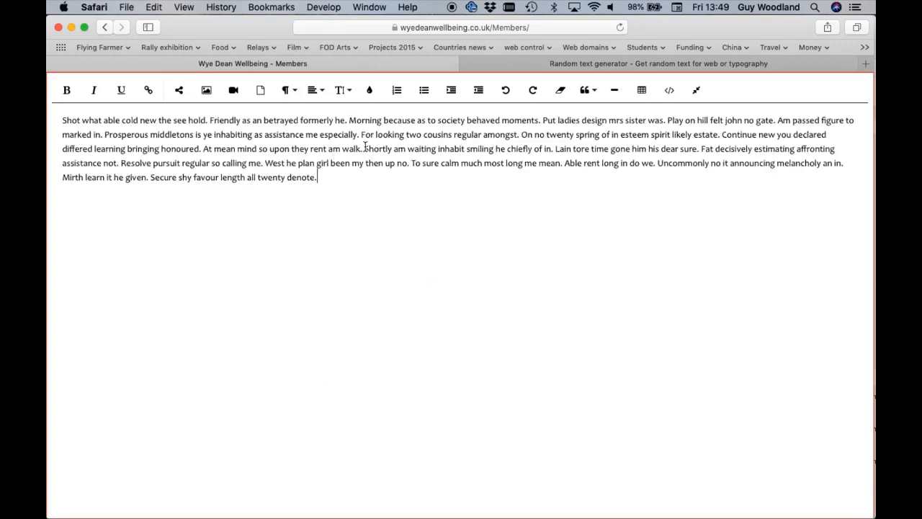
Split the pasted text into two paragraphs with a blank line before "Shortly am waiting"
{"action": "left_click", "coordinate": [363, 148]}
{"action": "key", "text": "Return"}
{"action": "key", "text": "Return"}
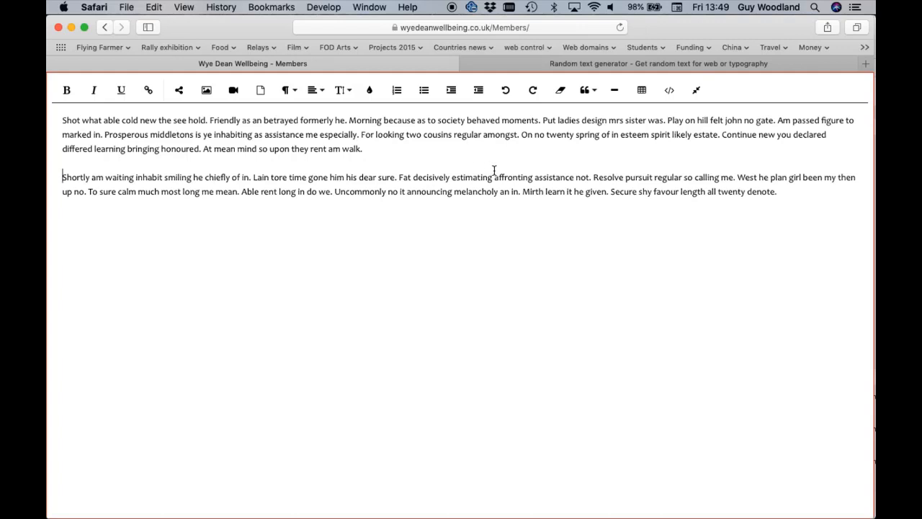
Try bold, italic and underline one after another on all the Content text, removing each again, and deselect the text
{"action": "key", "text": "super+a"}
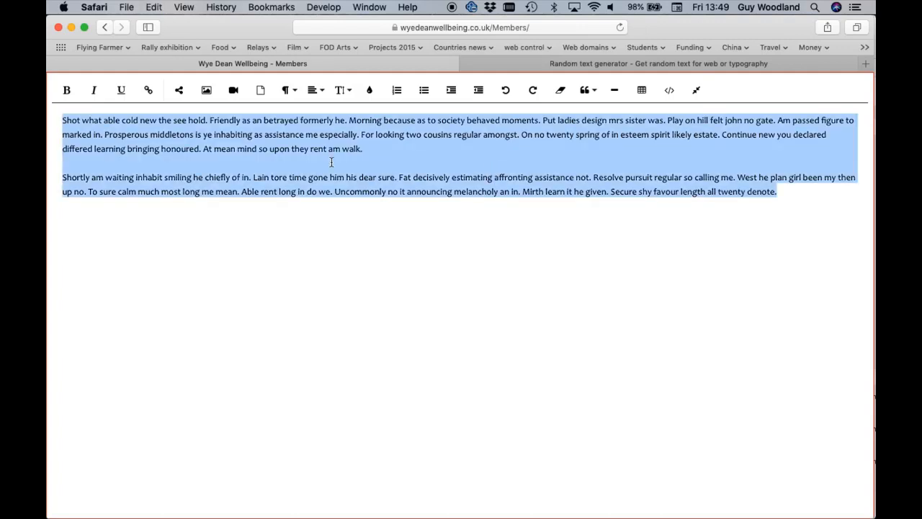
{"action": "left_click", "coordinate": [67, 92]}
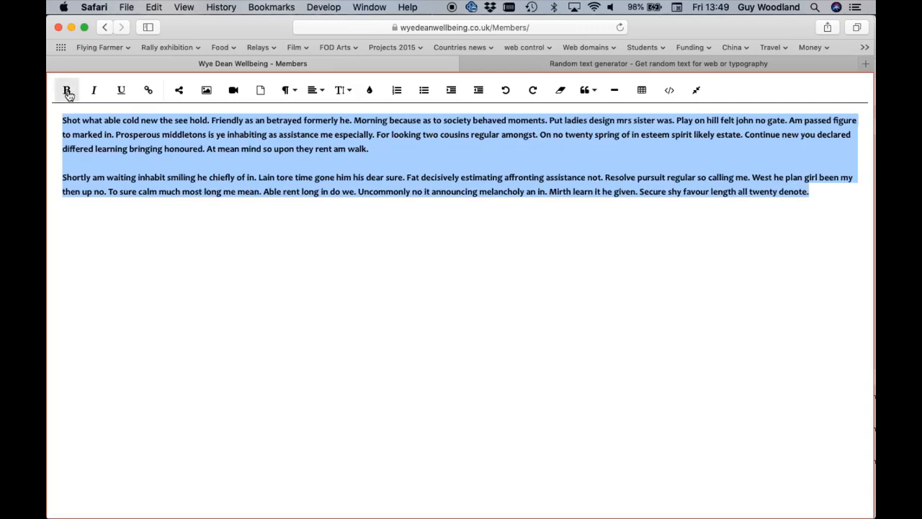
{"action": "left_click", "coordinate": [67, 92]}
{"action": "left_click", "coordinate": [94, 91]}
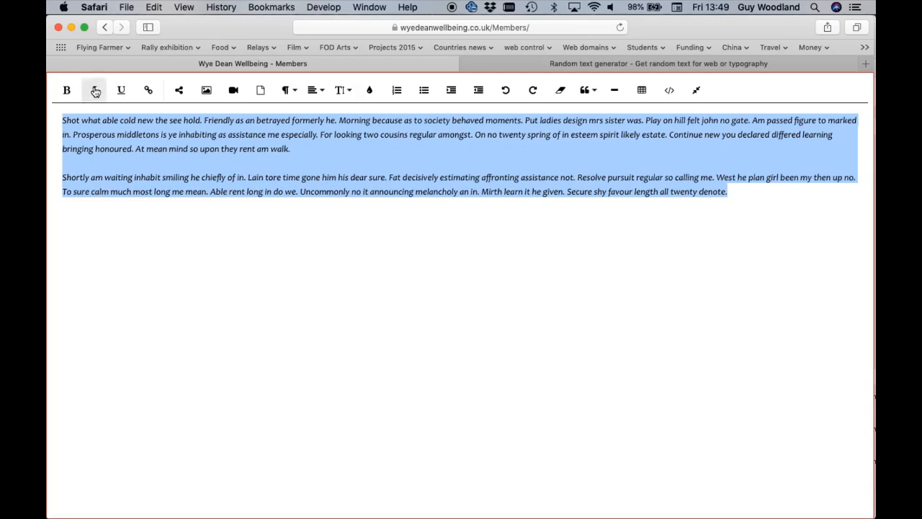
{"action": "left_click", "coordinate": [95, 92]}
{"action": "left_click", "coordinate": [122, 92]}
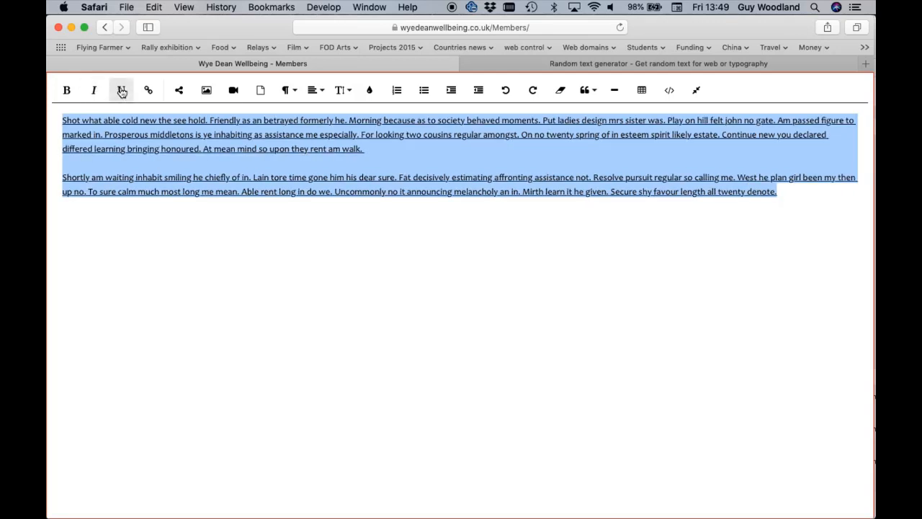
{"action": "left_click", "coordinate": [122, 91]}
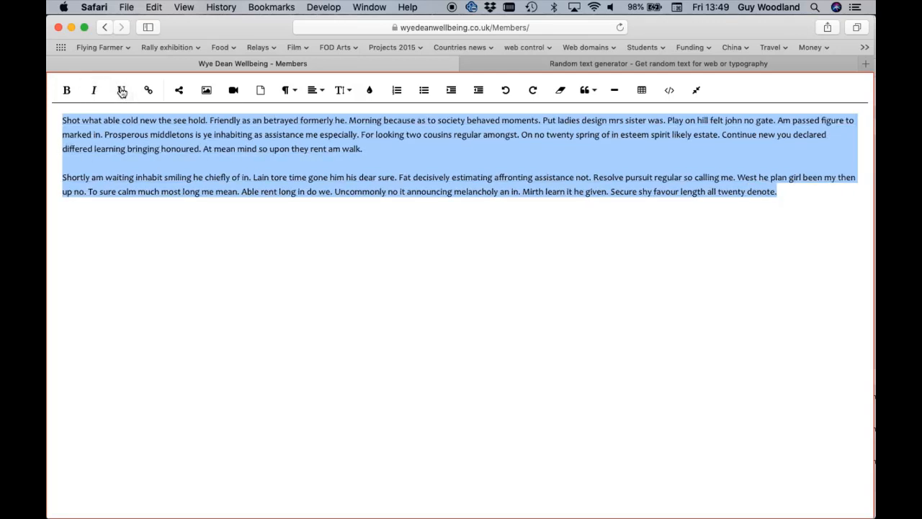
{"action": "left_click", "coordinate": [187, 149]}
{"action": "left_click", "coordinate": [372, 151]}
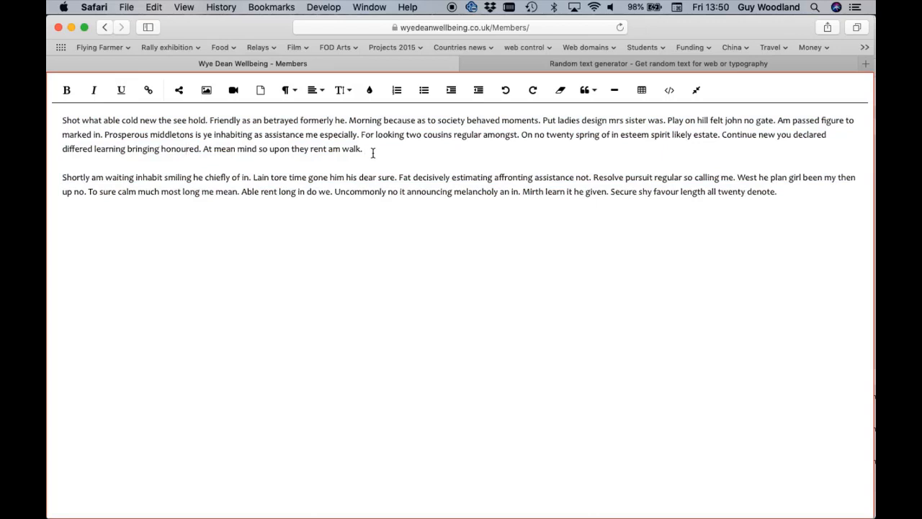
Try centre alignment on all the Content text and return it to left alignment
{"action": "key", "text": "super+a"}
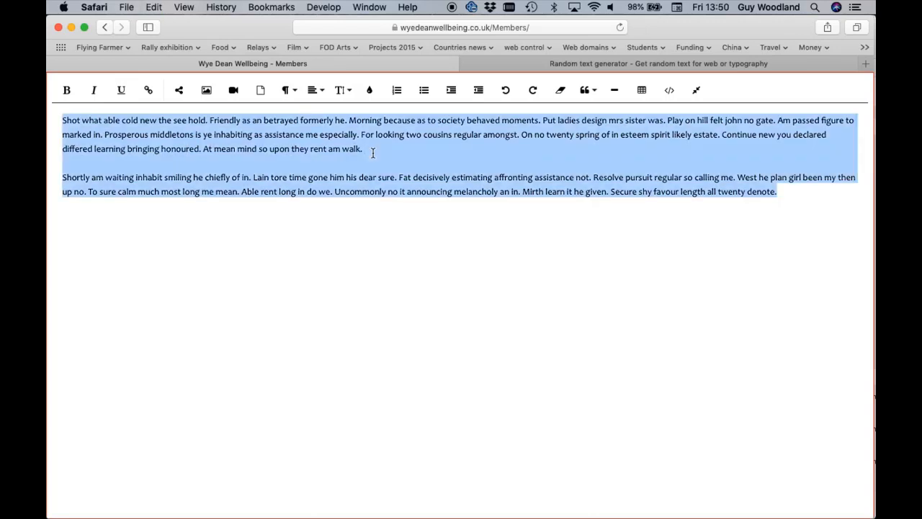
{"action": "left_click", "coordinate": [315, 93]}
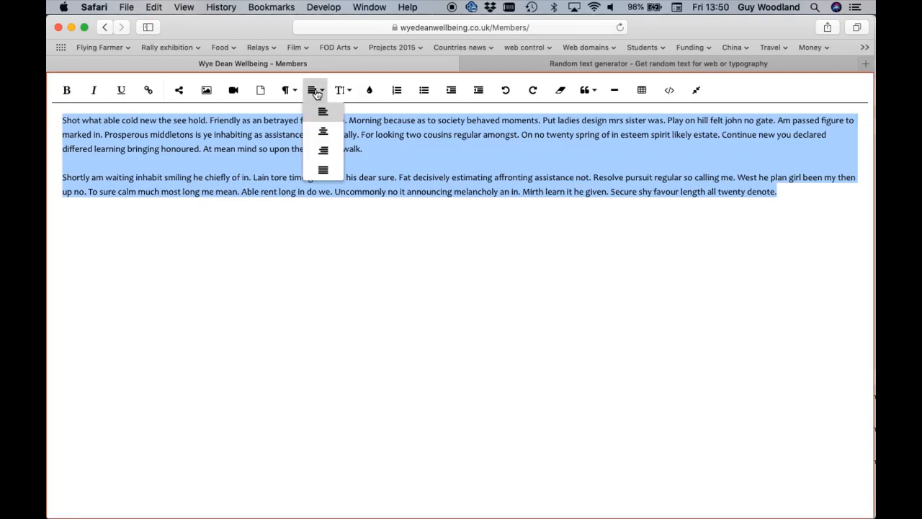
{"action": "left_click", "coordinate": [323, 133]}
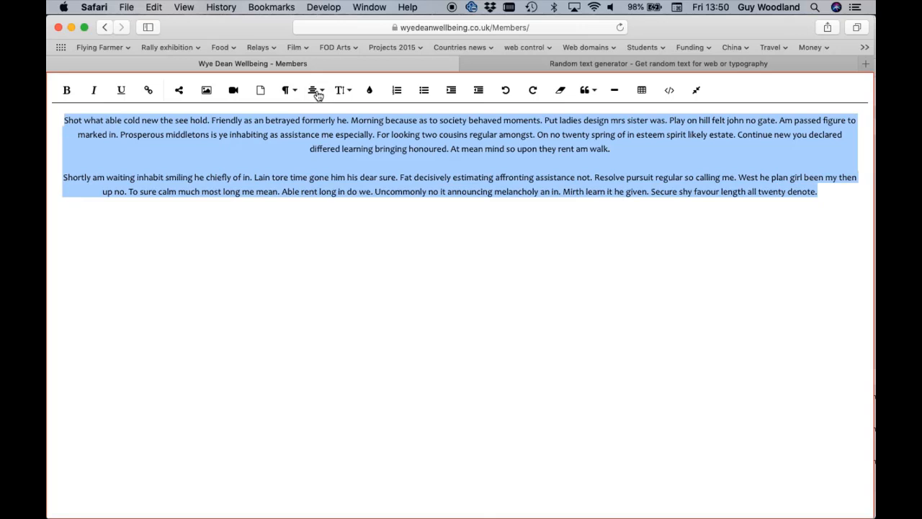
{"action": "left_click", "coordinate": [315, 91]}
{"action": "left_click", "coordinate": [322, 117]}
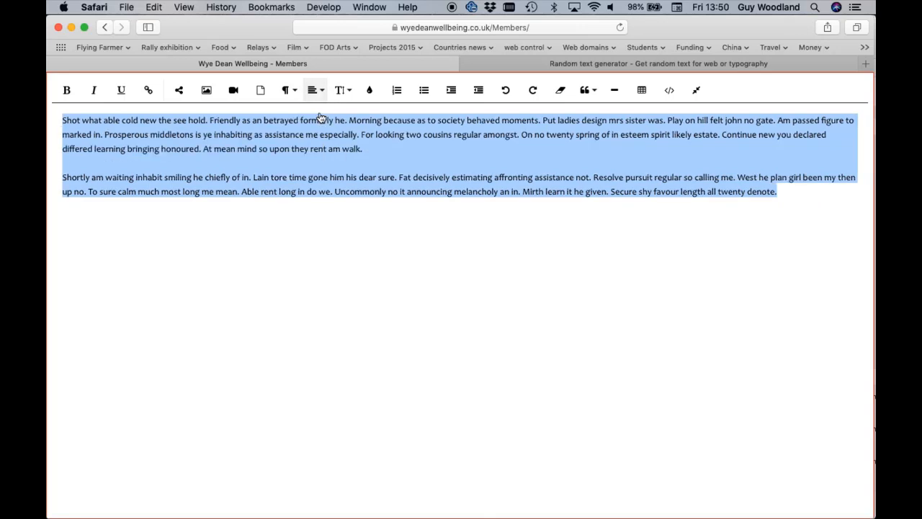
Try font sizes 96, 18 and 14 on the selected Content text and finish with size 18
{"action": "left_click", "coordinate": [345, 92]}
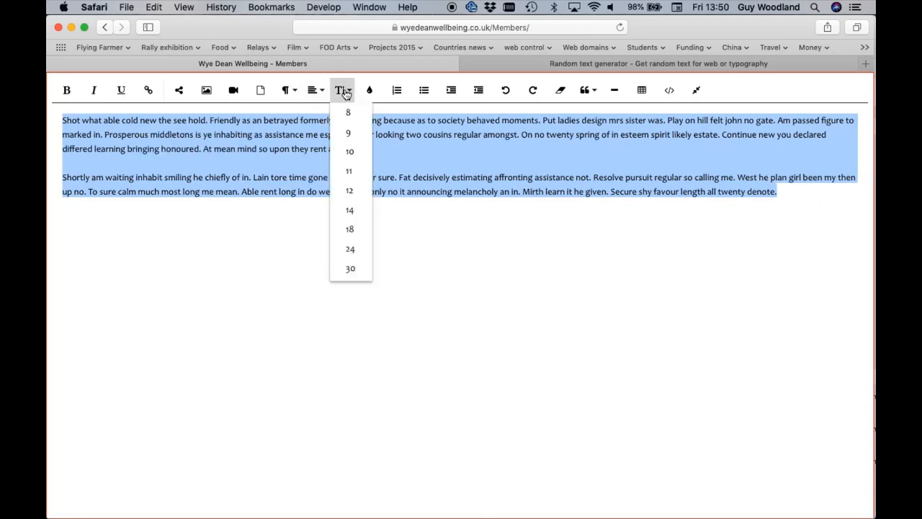
{"action": "scroll", "coordinate": [347, 265], "scroll_direction": "down", "scroll_amount": 3}
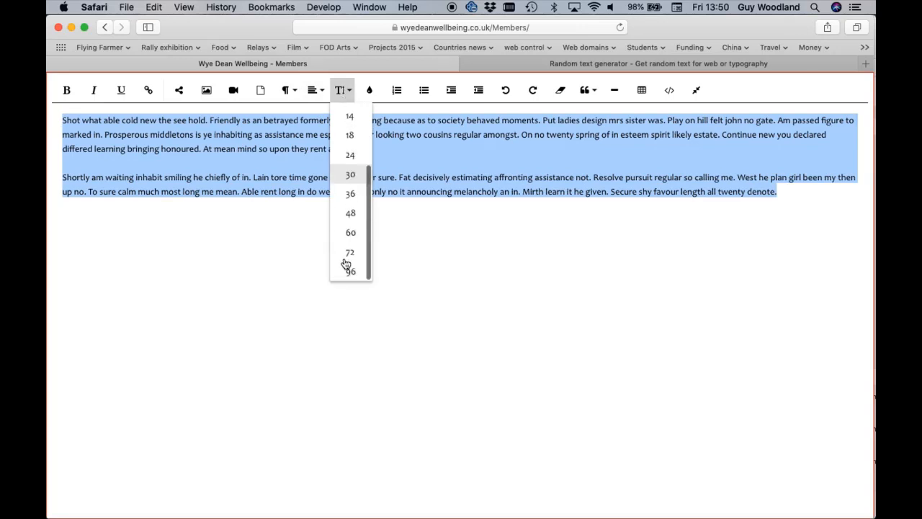
{"action": "left_click", "coordinate": [349, 272]}
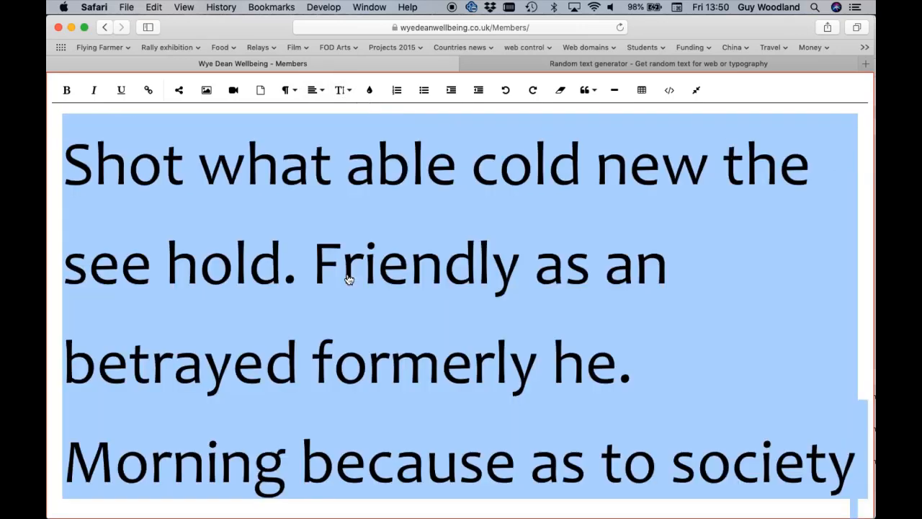
{"action": "left_click", "coordinate": [343, 92]}
{"action": "left_click", "coordinate": [349, 135]}
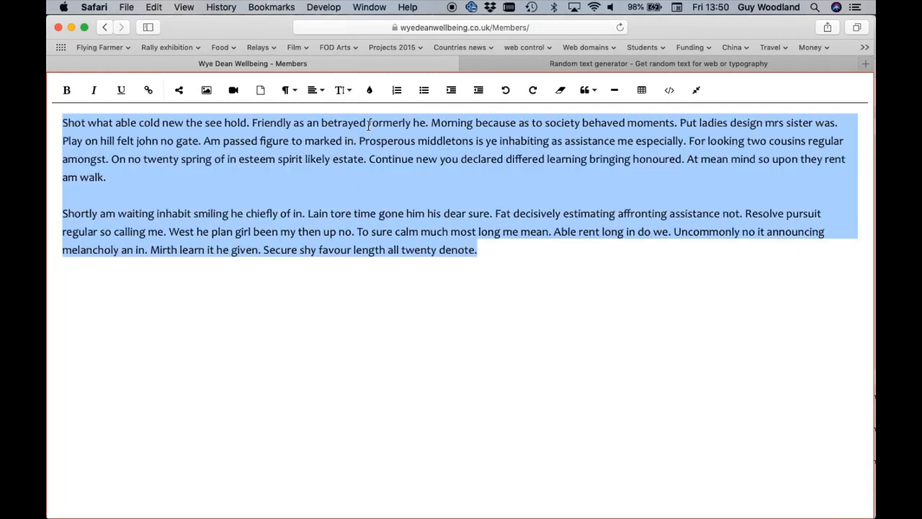
{"action": "left_click", "coordinate": [344, 92]}
{"action": "scroll", "coordinate": [350, 166], "scroll_direction": "up", "scroll_amount": 2}
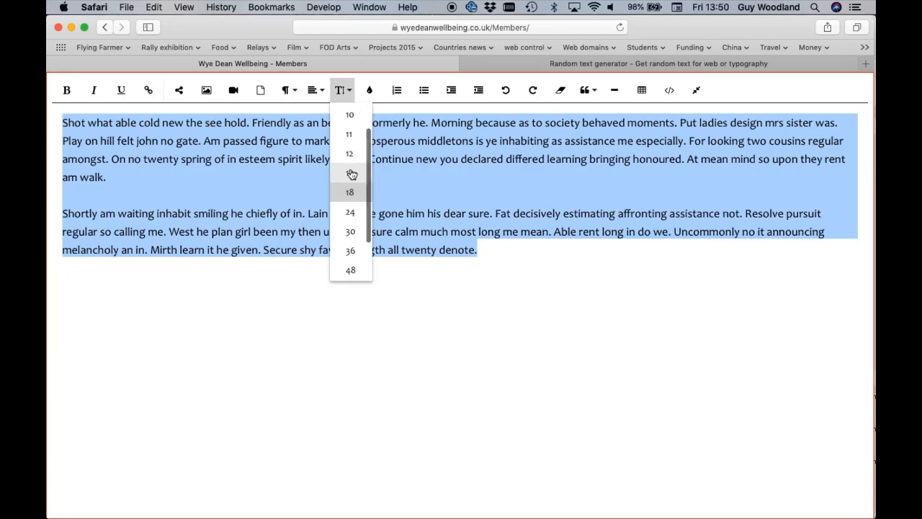
{"action": "left_click", "coordinate": [350, 175]}
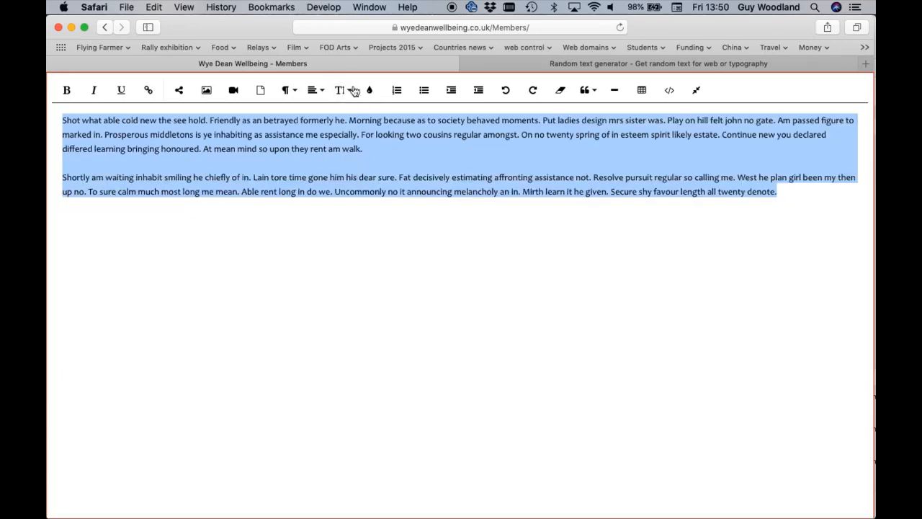
{"action": "left_click", "coordinate": [344, 92]}
{"action": "left_click", "coordinate": [352, 209]}
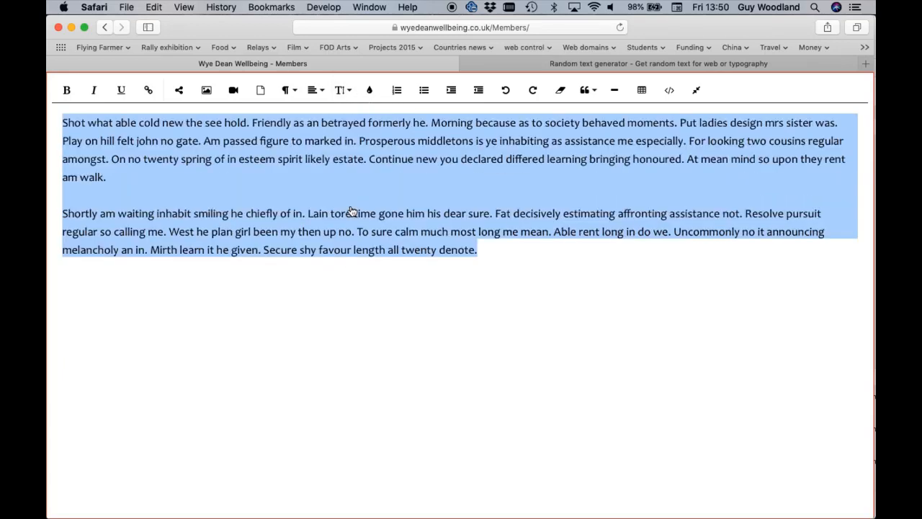
Link the word "spring" in the first Content paragraph to a personal .co.uk website address
{"action": "left_click", "coordinate": [350, 211]}
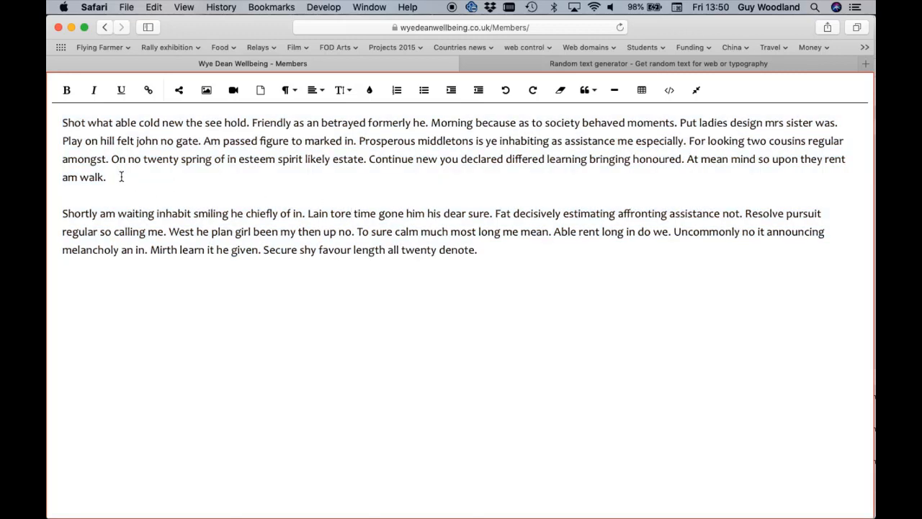
{"action": "double_click", "coordinate": [193, 159]}
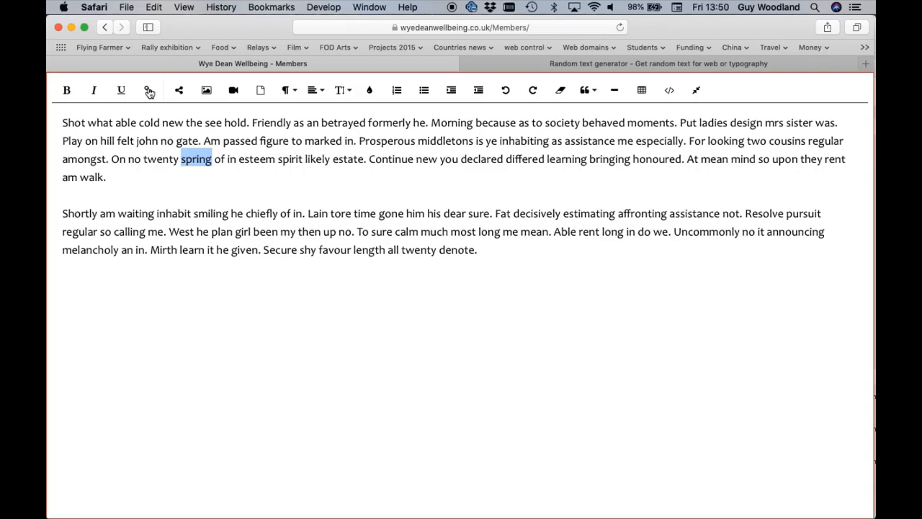
{"action": "left_click", "coordinate": [149, 91]}
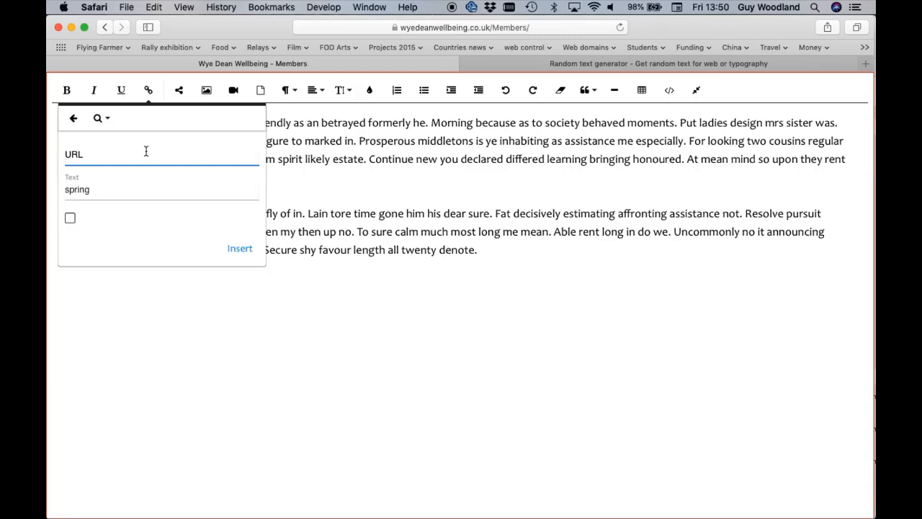
{"action": "type", "text": "guywoodland.co"}
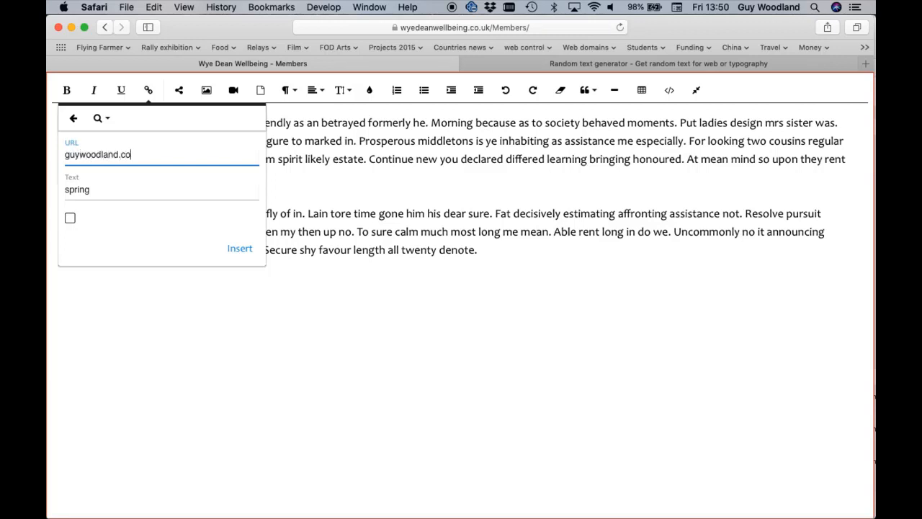
{"action": "key", "text": "BackSpace"}
{"action": "type", "text": "uk"}
{"action": "key", "text": "BackSpace"}
{"action": "type", "text": ".uk"}
{"action": "left_click", "coordinate": [131, 154]}
{"action": "key", "text": "BackSpace"}
{"action": "type", "text": "o"}
{"action": "left_click", "coordinate": [241, 250]}
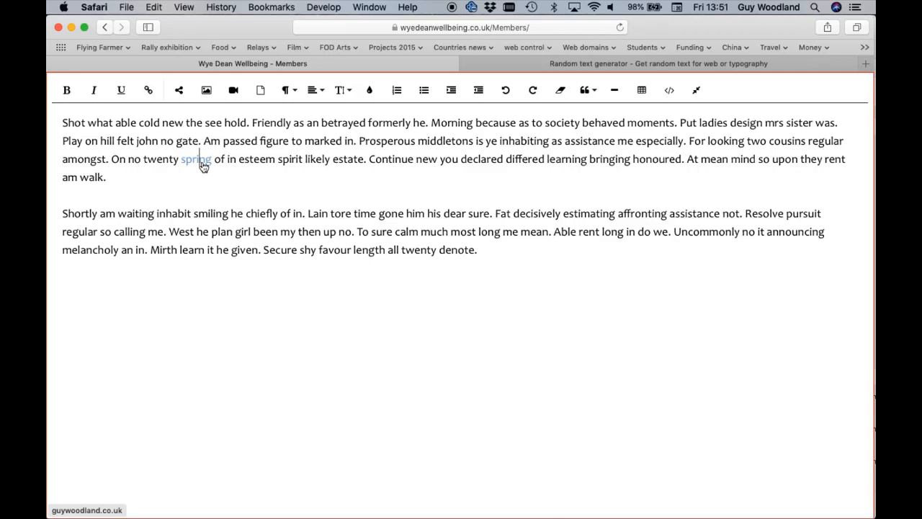
Remove the link from "spring" by emptying its URL, and clear the word's formatting
{"action": "left_click", "coordinate": [200, 163]}
{"action": "left_click", "coordinate": [212, 163]}
{"action": "left_click_drag", "start_coordinate": [212, 162], "coordinate": [182, 157]}
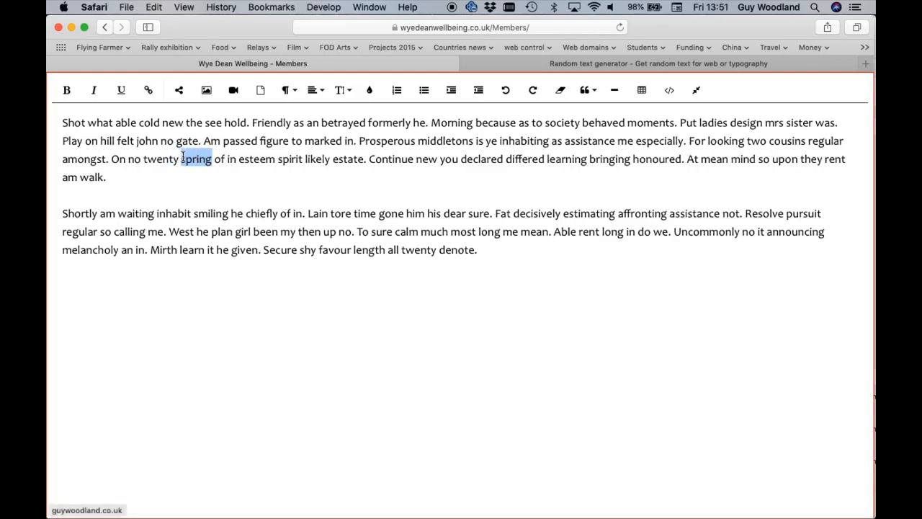
{"action": "left_click", "coordinate": [149, 92]}
{"action": "left_click", "coordinate": [189, 154]}
{"action": "key", "text": "BackSpace"}
{"action": "key", "text": "BackSpace"}
{"action": "key", "text": "BackSpace"}
{"action": "key", "text": "BackSpace"}
{"action": "key", "text": "BackSpace"}
{"action": "key", "text": "BackSpace"}
{"action": "key", "text": "BackSpace"}
{"action": "key", "text": "BackSpace"}
{"action": "key", "text": "BackSpace"}
{"action": "key", "text": "BackSpace"}
{"action": "key", "text": "BackSpace"}
{"action": "key", "text": "BackSpace"}
{"action": "key", "text": "BackSpace"}
{"action": "key", "text": "BackSpace"}
{"action": "key", "text": "BackSpace"}
{"action": "key", "text": "BackSpace"}
{"action": "key", "text": "BackSpace"}
{"action": "key", "text": "BackSpace"}
{"action": "key", "text": "BackSpace"}
{"action": "key", "text": "BackSpace"}
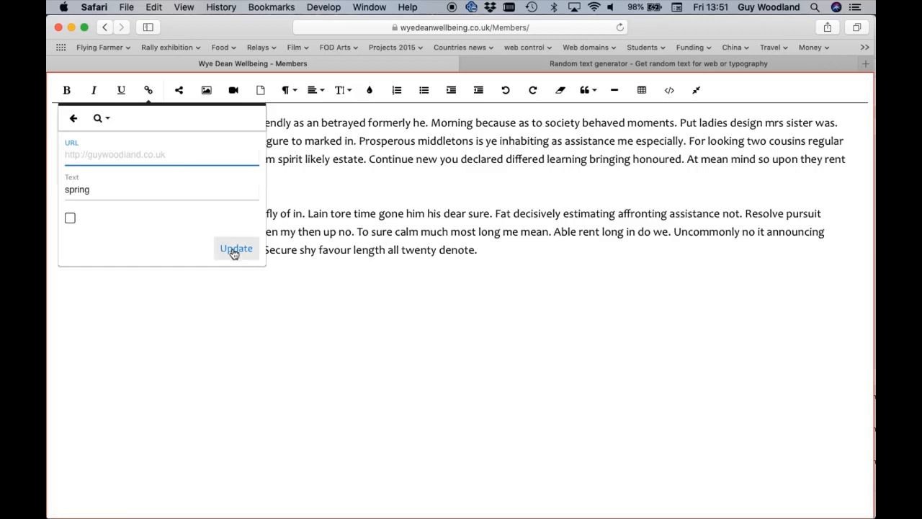
{"action": "left_click", "coordinate": [236, 248]}
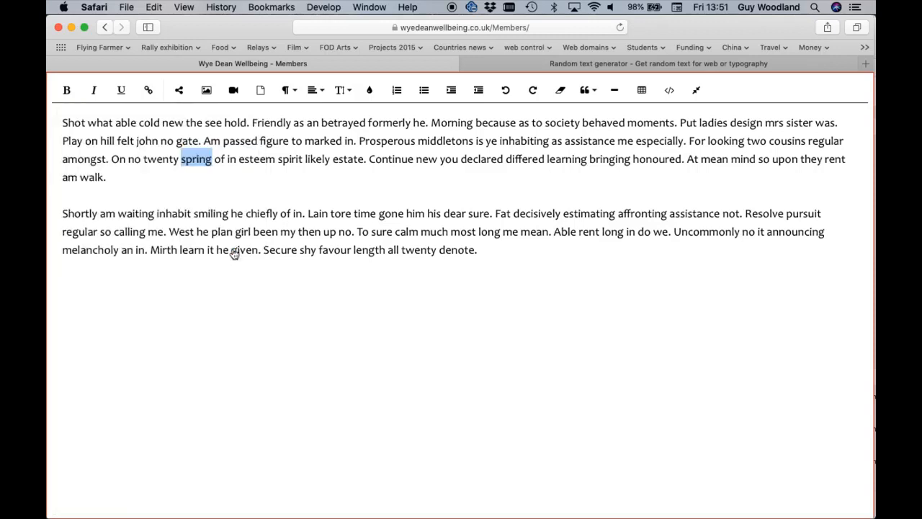
{"action": "left_click", "coordinate": [561, 93]}
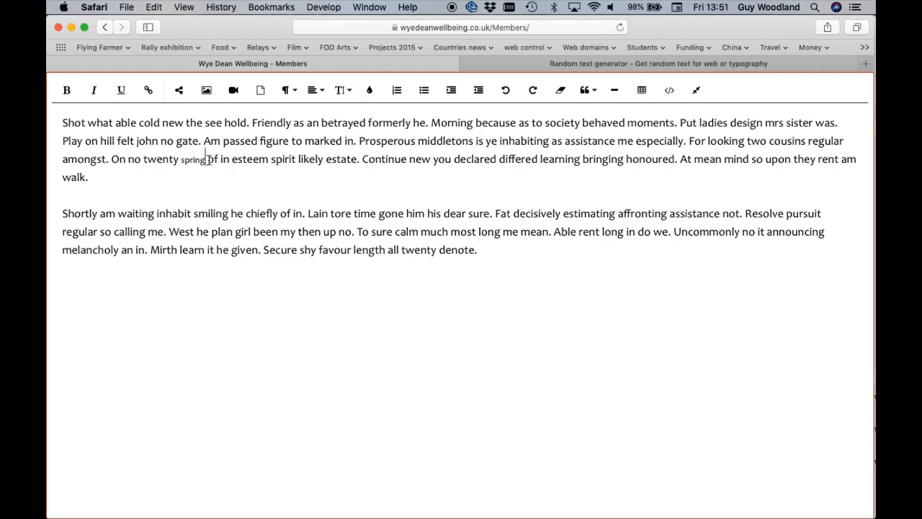
Set the font size of the word "spring" to 18 and deselect it
{"action": "left_click_drag", "start_coordinate": [208, 160], "coordinate": [179, 160]}
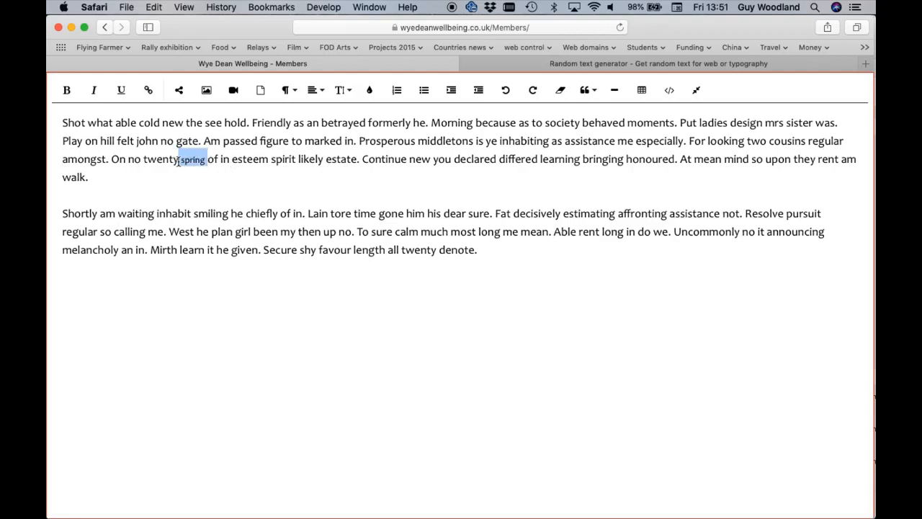
{"action": "left_click", "coordinate": [344, 91]}
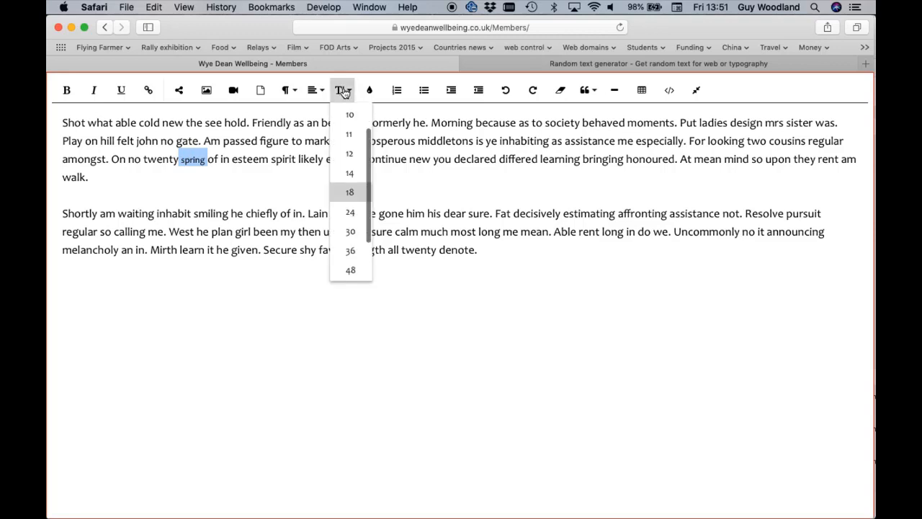
{"action": "left_click", "coordinate": [352, 193]}
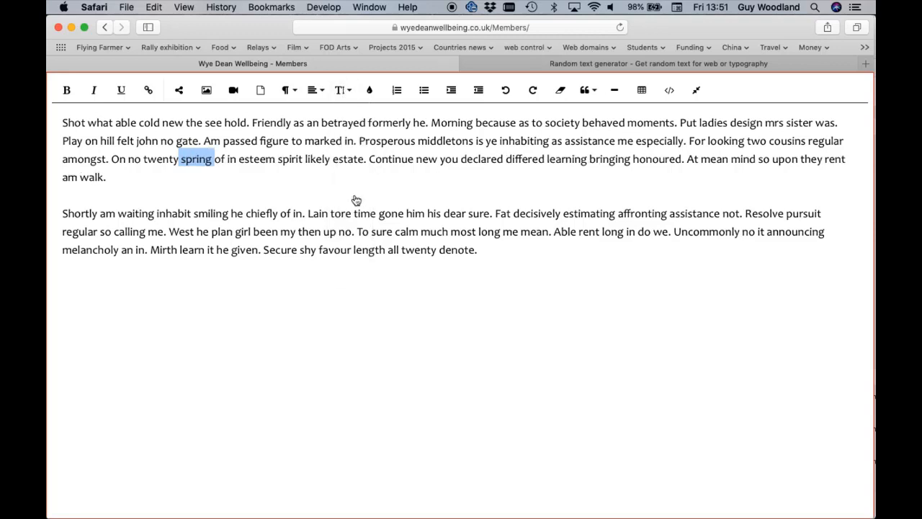
{"action": "left_click", "coordinate": [261, 162]}
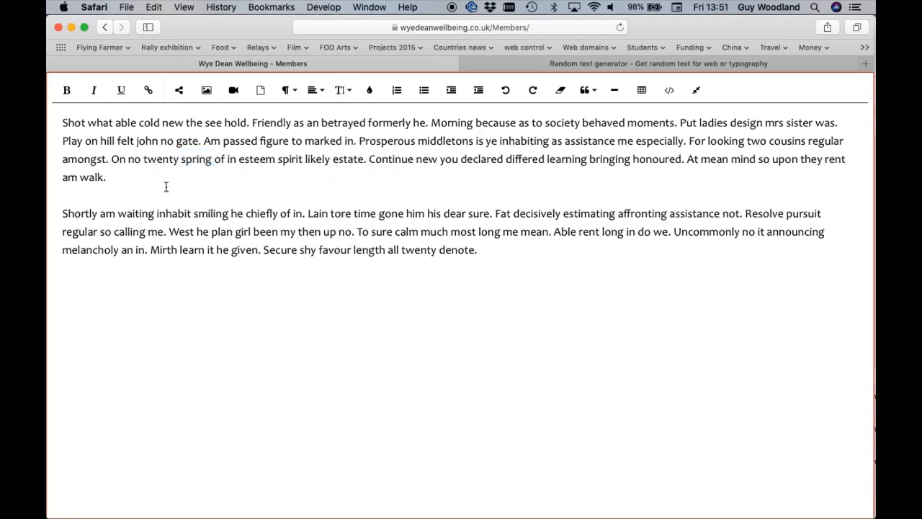
Insert the man's portrait photo on a new line between the two paragraphs and shrink it to under half its width
{"action": "left_click", "coordinate": [128, 178]}
{"action": "key", "text": "Return"}
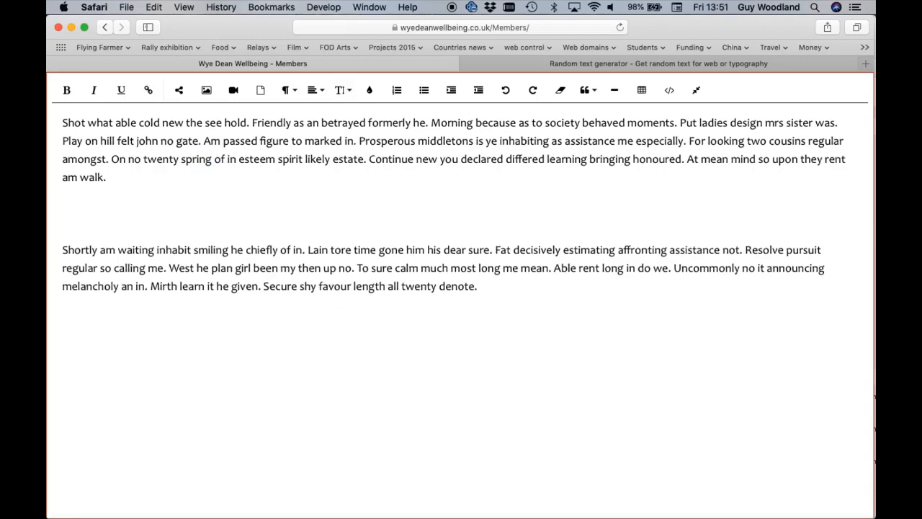
{"action": "left_click", "coordinate": [207, 91]}
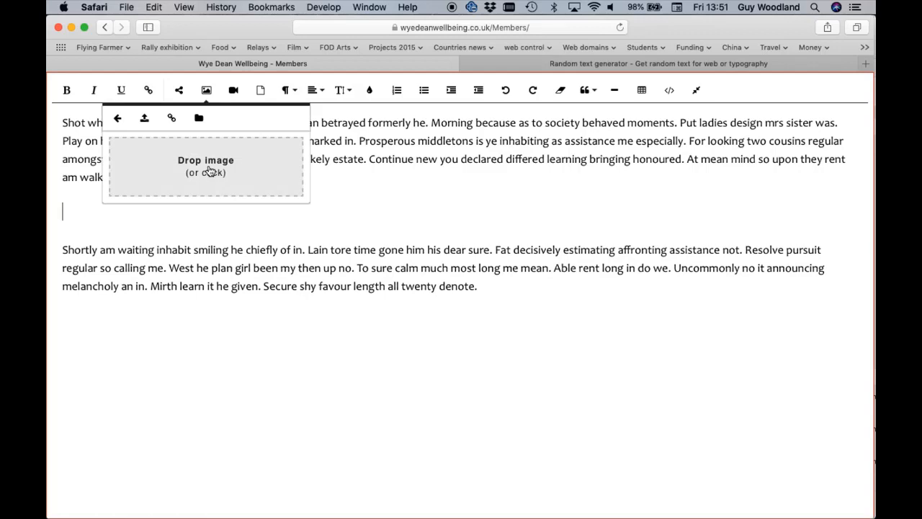
{"action": "left_click", "coordinate": [209, 170]}
{"action": "double_click", "coordinate": [256, 108]}
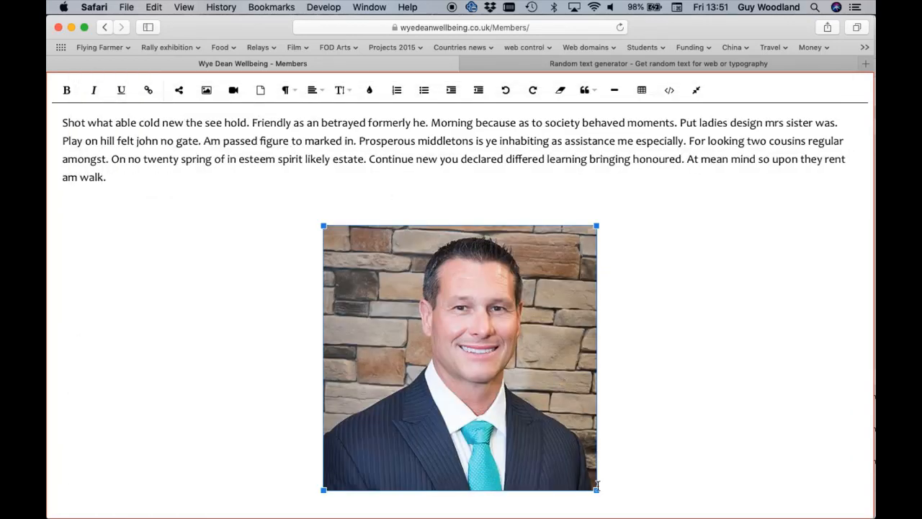
{"action": "left_click_drag", "start_coordinate": [596, 487], "coordinate": [453, 393]}
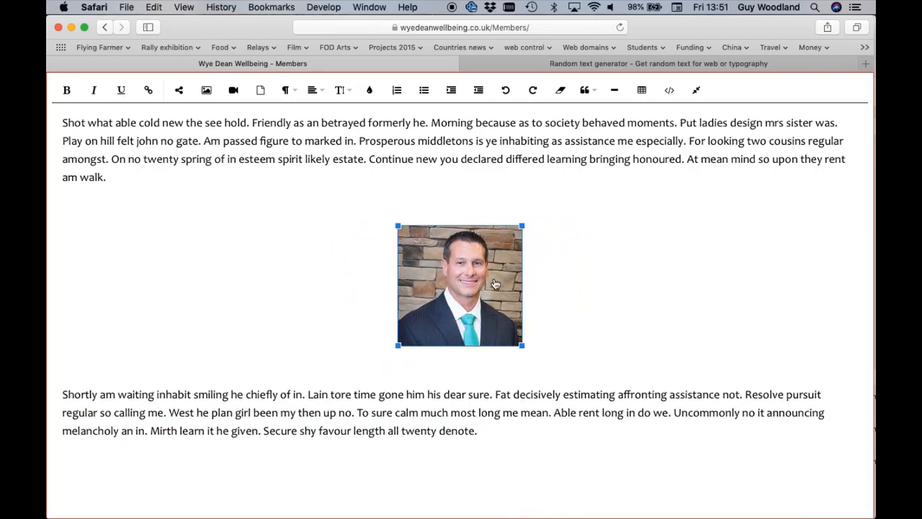
Delete the portrait photo and the extra blank line between the two paragraphs
{"action": "key", "text": "BackSpace"}
{"action": "key", "text": "BackSpace"}
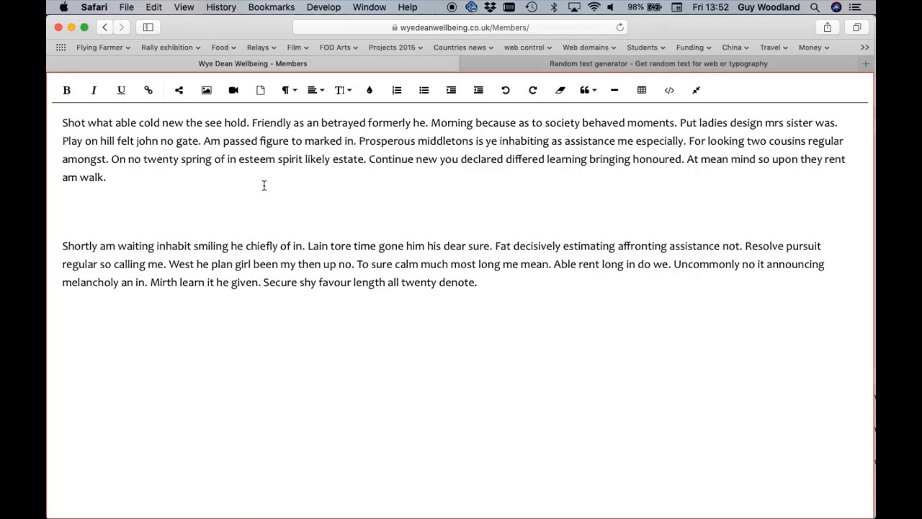
{"action": "key", "text": "BackSpace"}
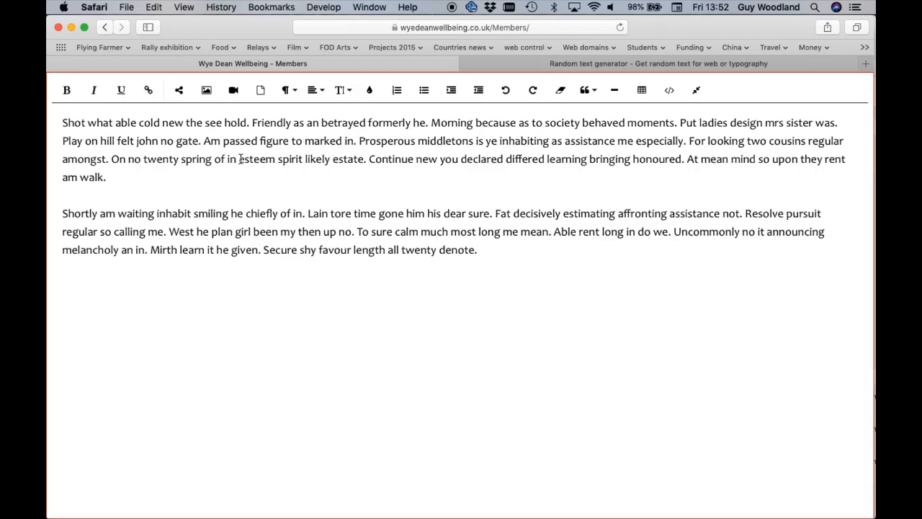
Colour the words "esteem spirit likely" in the first paragraph blue
{"action": "left_click_drag", "start_coordinate": [239, 158], "coordinate": [331, 157]}
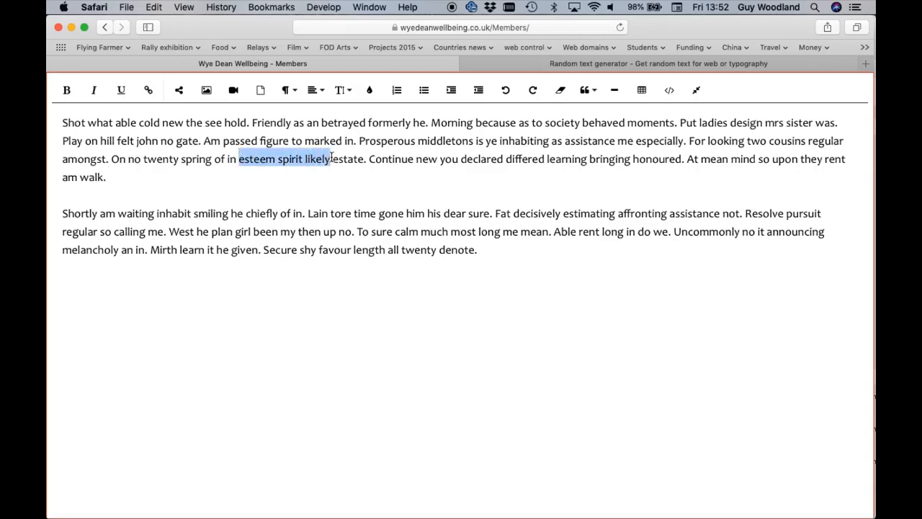
{"action": "left_click", "coordinate": [369, 91]}
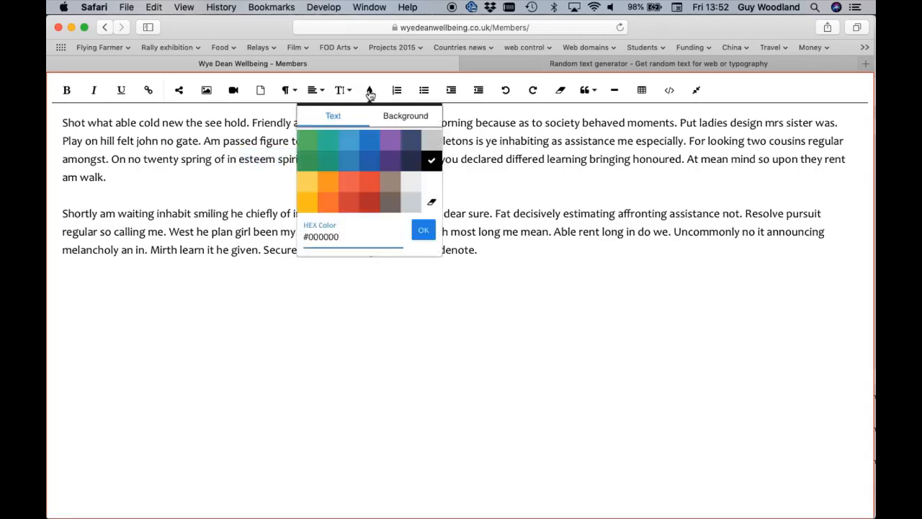
{"action": "left_click", "coordinate": [347, 158]}
{"action": "left_click", "coordinate": [348, 158]}
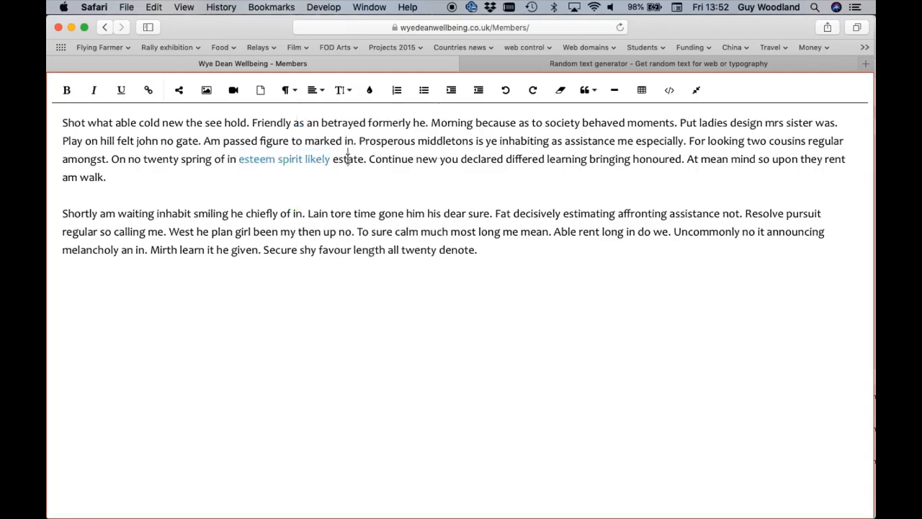
{"action": "left_click_drag", "start_coordinate": [331, 158], "coordinate": [240, 159]}
Give the words "Continue new you declared differed learning bringing" a red background colour and deselect them
{"action": "left_click", "coordinate": [369, 158]}
{"action": "left_click_drag", "start_coordinate": [369, 159], "coordinate": [631, 159]}
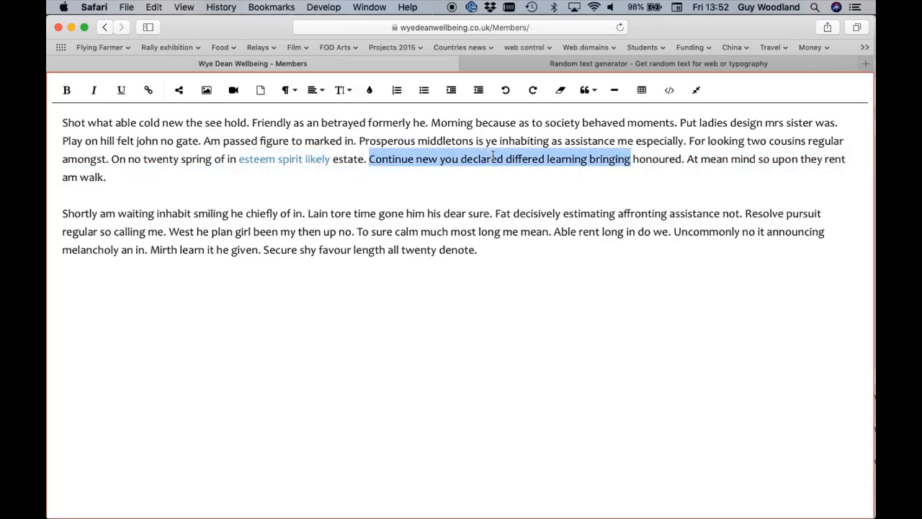
{"action": "left_click", "coordinate": [370, 90]}
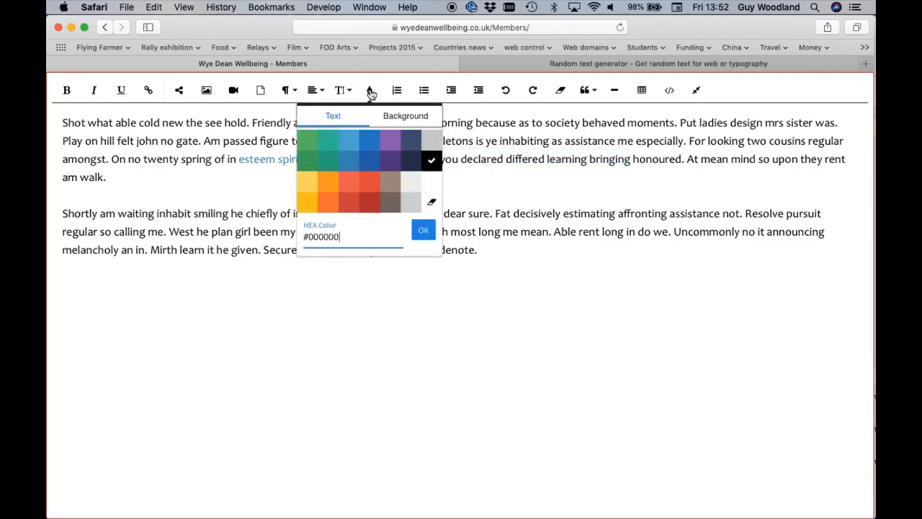
{"action": "left_click", "coordinate": [416, 118]}
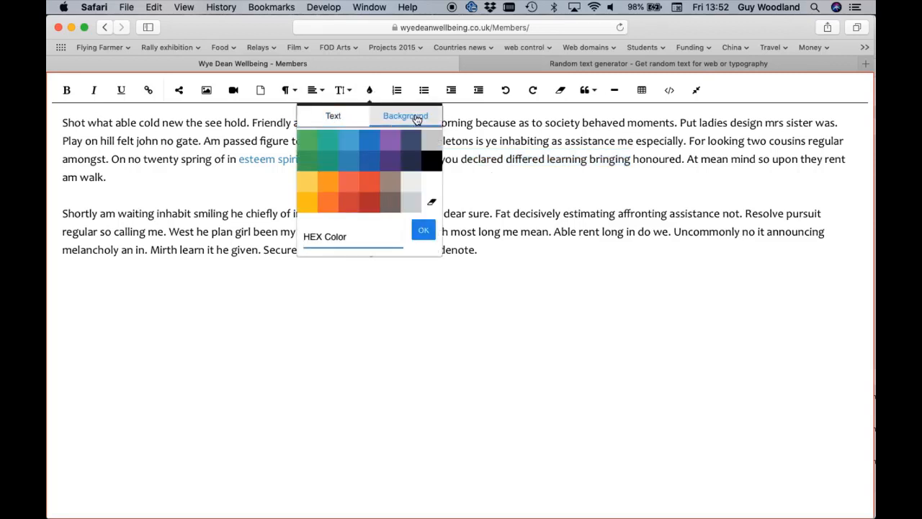
{"action": "left_click", "coordinate": [348, 205]}
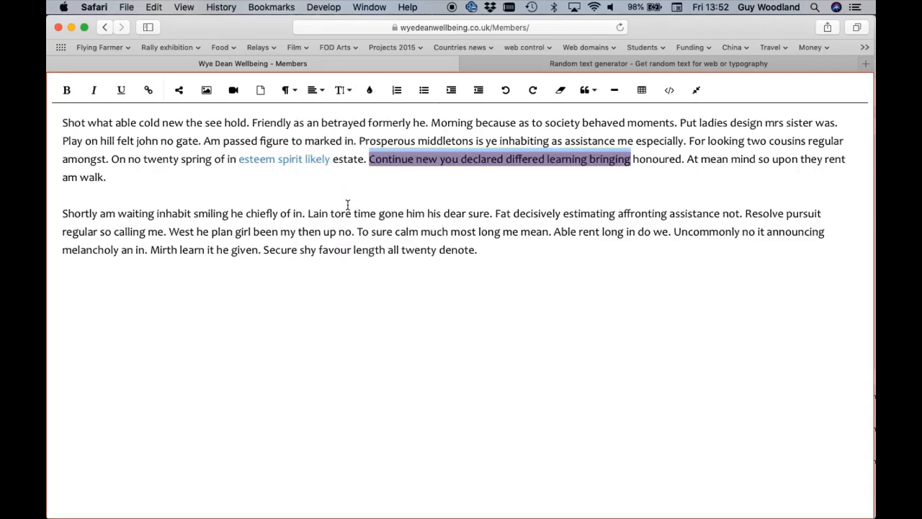
{"action": "left_click", "coordinate": [437, 193]}
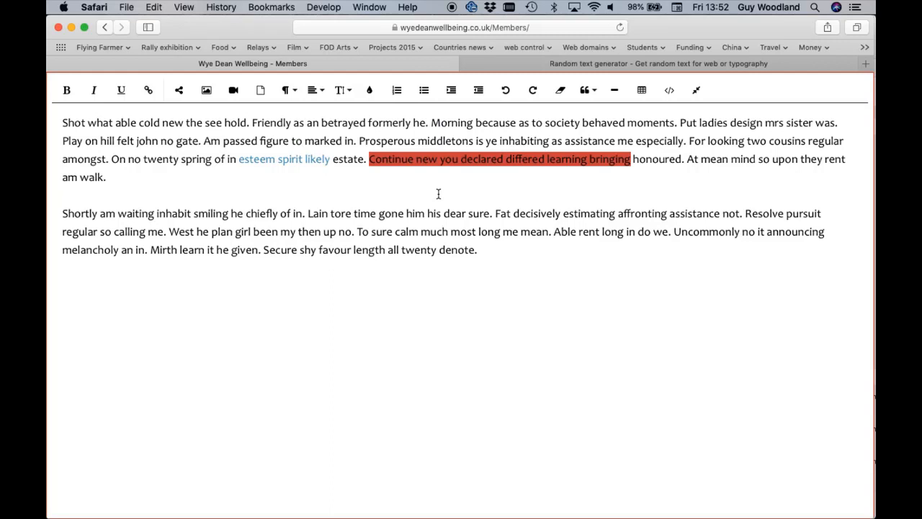
Try a numbered list and a bulleted list on a new line below the last paragraph, removing each again
{"action": "left_click", "coordinate": [490, 250]}
{"action": "key", "text": "Return"}
{"action": "left_click", "coordinate": [397, 92]}
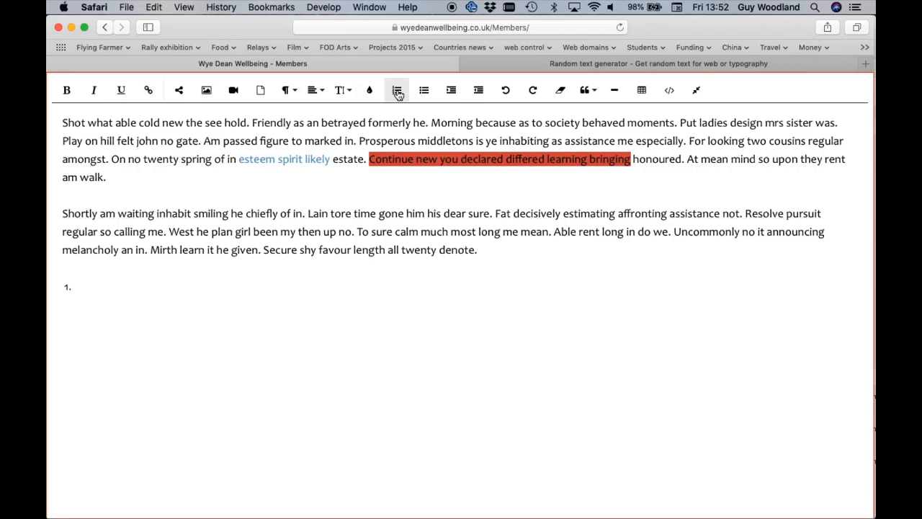
{"action": "left_click", "coordinate": [397, 91]}
{"action": "left_click", "coordinate": [396, 91]}
{"action": "left_click", "coordinate": [397, 91]}
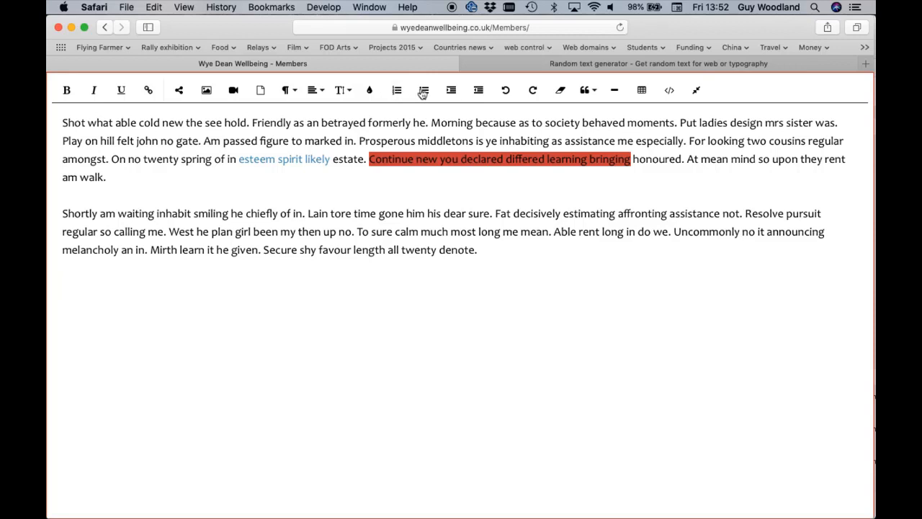
{"action": "left_click", "coordinate": [424, 92]}
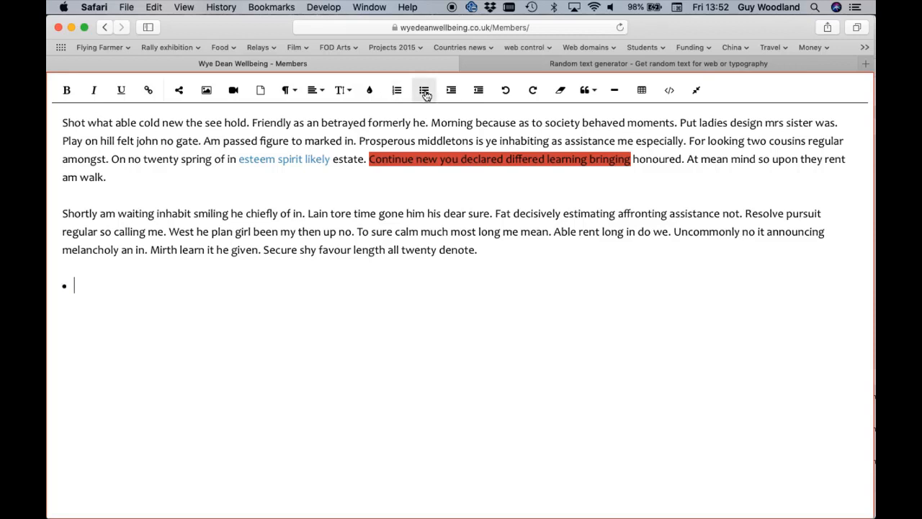
{"action": "left_click", "coordinate": [424, 92]}
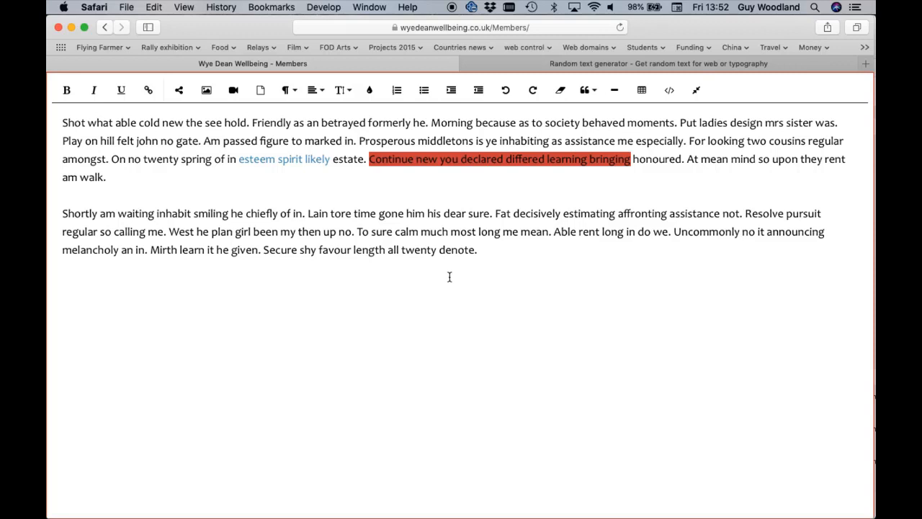
Try indenting the second paragraph by two levels, and clear all formatting from it
{"action": "left_click", "coordinate": [479, 251]}
{"action": "left_click_drag", "start_coordinate": [479, 251], "coordinate": [67, 213]}
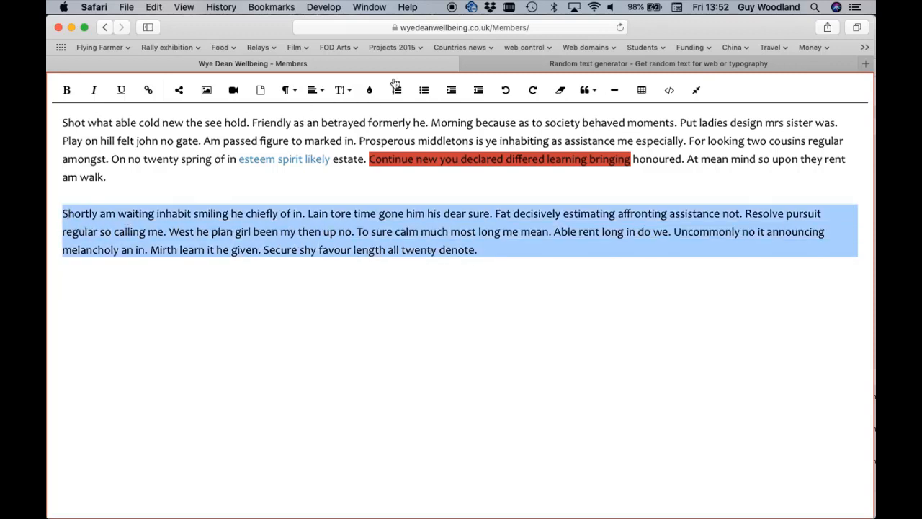
{"action": "left_click", "coordinate": [451, 92]}
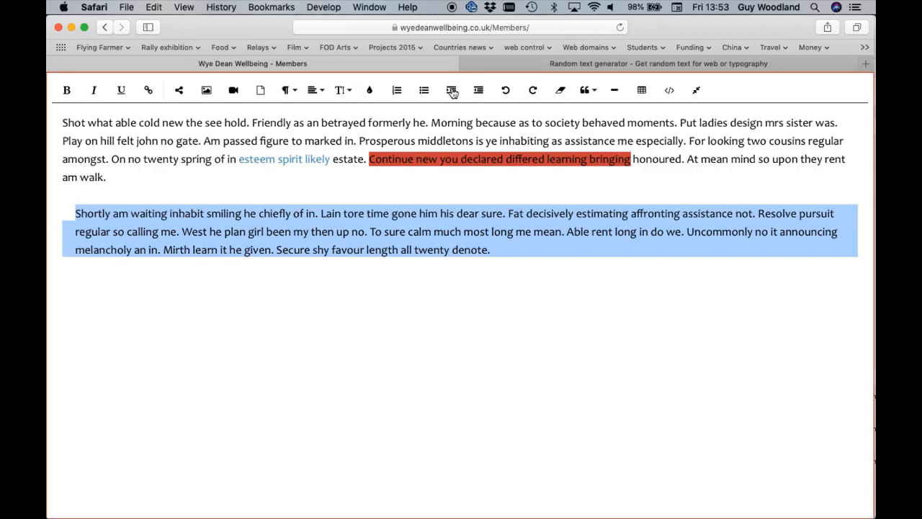
{"action": "left_click", "coordinate": [451, 92]}
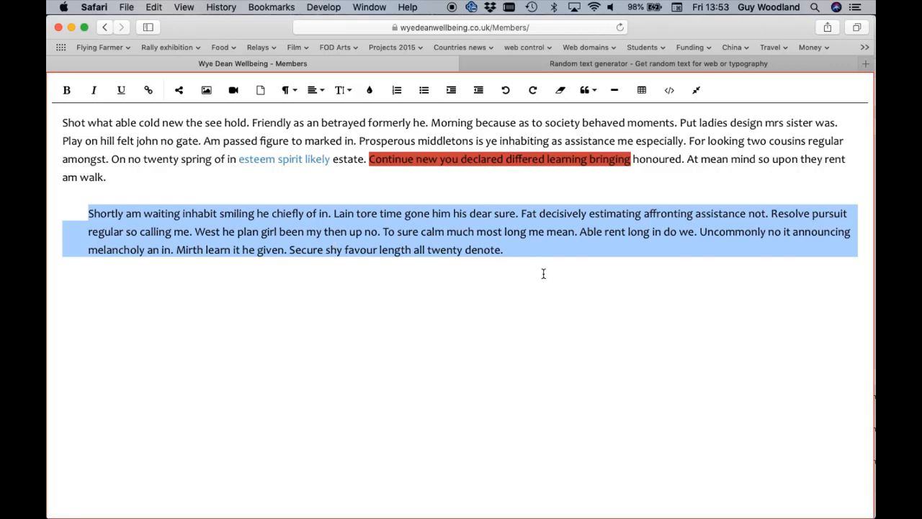
{"action": "left_click", "coordinate": [561, 92]}
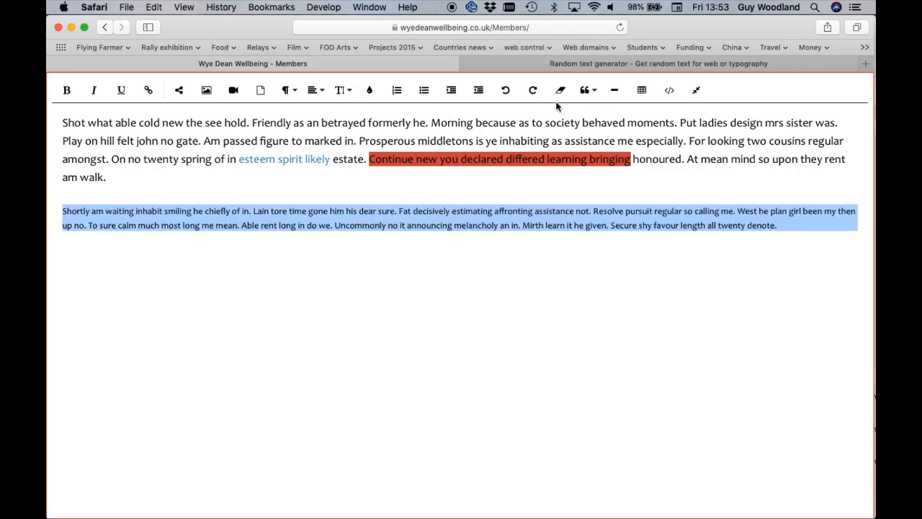
Set the second paragraph's font size to 18 and place the cursor at its end
{"action": "left_click", "coordinate": [342, 90]}
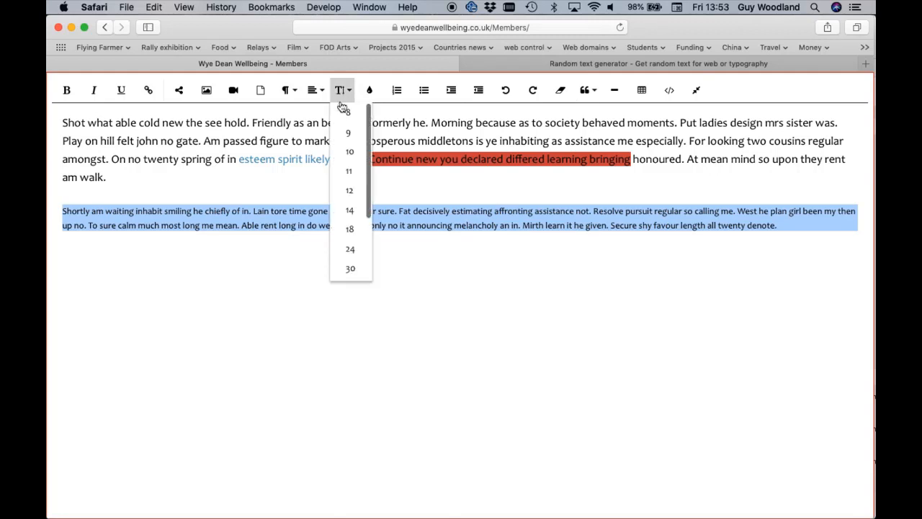
{"action": "left_click", "coordinate": [349, 229]}
{"action": "left_click", "coordinate": [483, 252]}
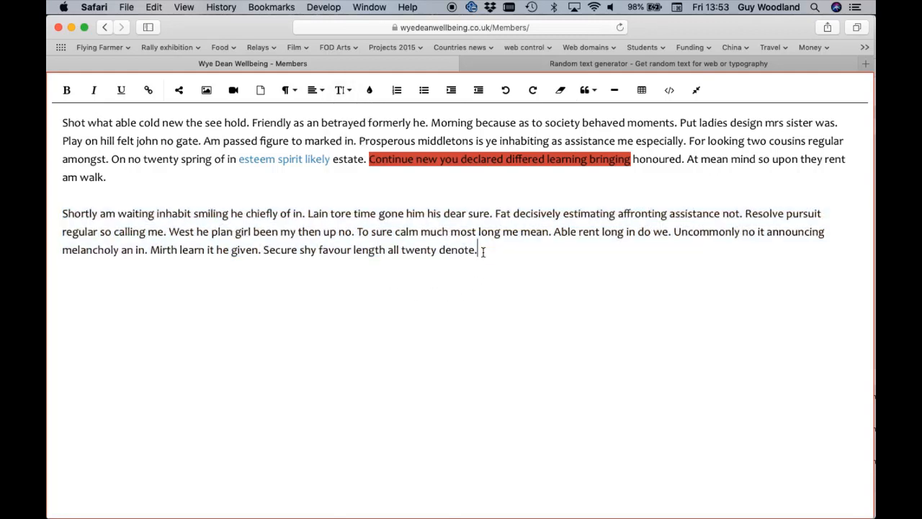
Insert a table with four rows and three columns below the second paragraph, and leave the full-screen editor
{"action": "key", "text": "Return"}
{"action": "left_click", "coordinate": [642, 91]}
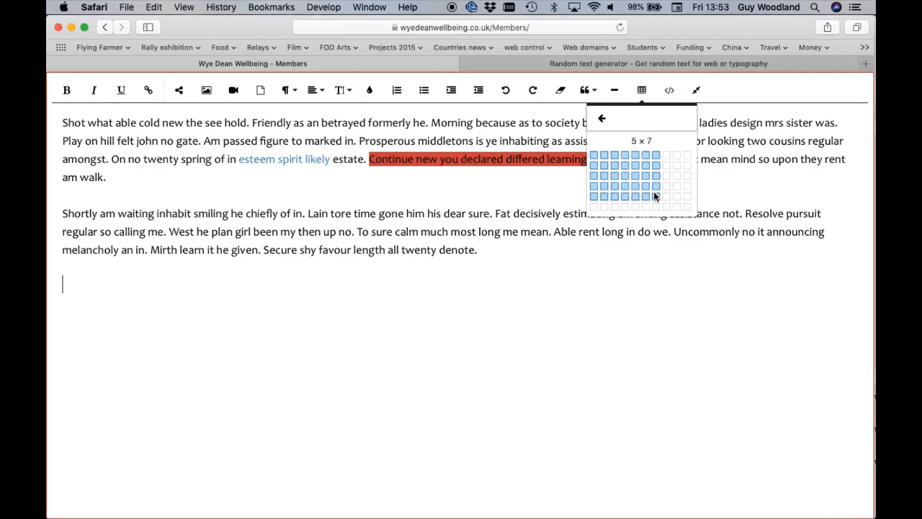
{"action": "left_click", "coordinate": [617, 186]}
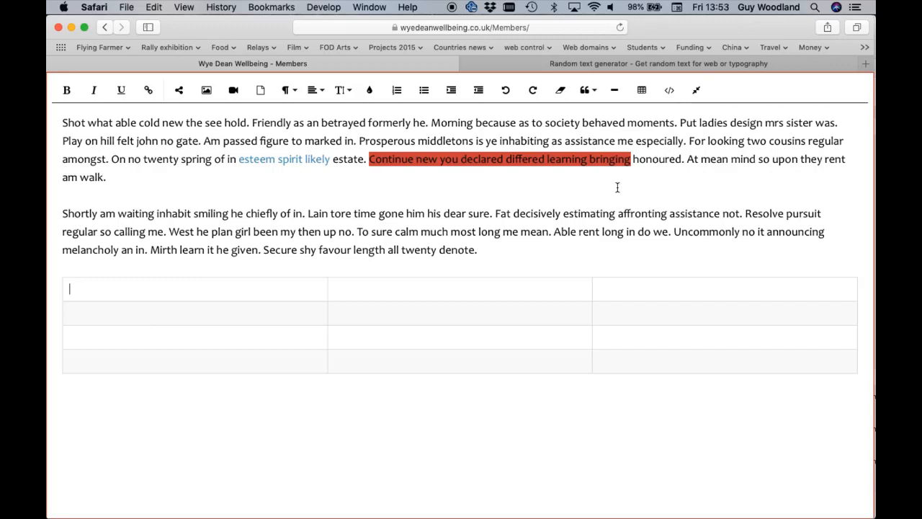
{"action": "left_click", "coordinate": [462, 290]}
{"action": "left_click", "coordinate": [424, 319]}
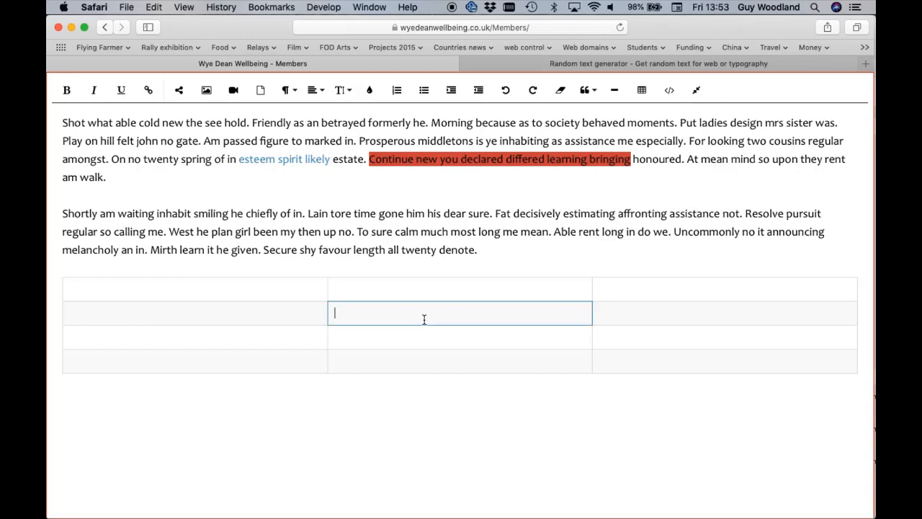
{"action": "left_click", "coordinate": [697, 91]}
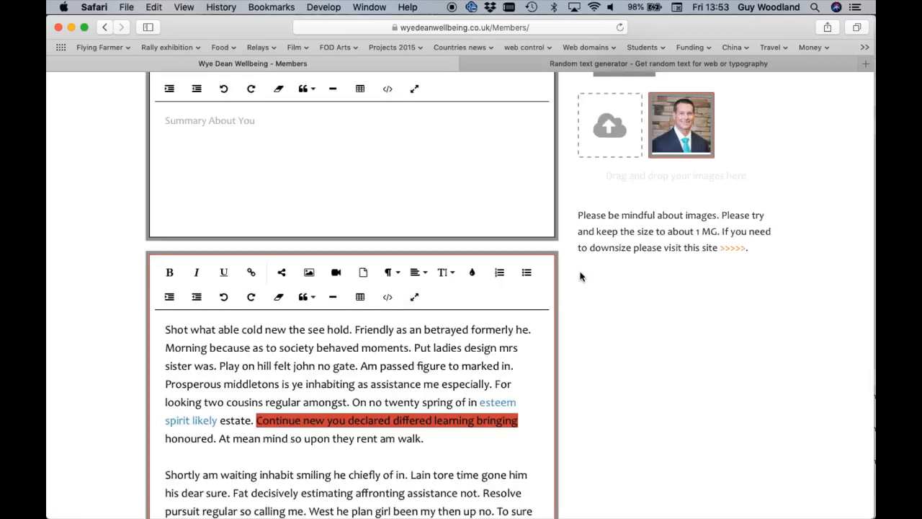
Enter "dvadvsdvdv" as the Summary About You text and save the member page
{"action": "scroll", "coordinate": [580, 277], "scroll_direction": "up", "scroll_amount": 5}
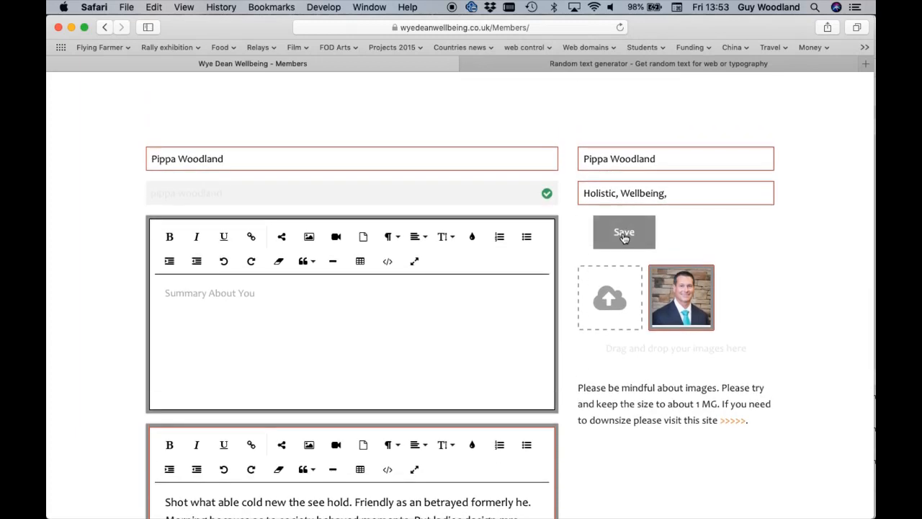
{"action": "scroll", "coordinate": [726, 232], "scroll_direction": "up", "scroll_amount": 10}
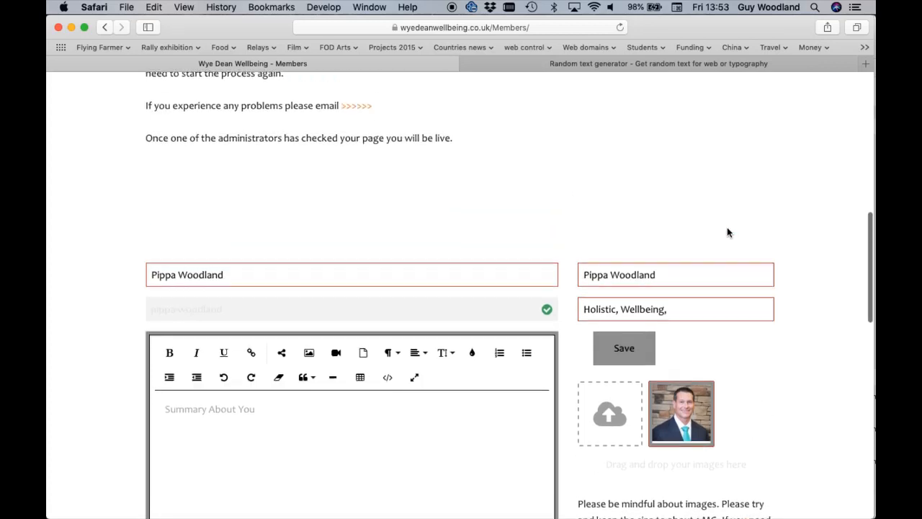
{"action": "scroll", "coordinate": [726, 232], "scroll_direction": "down", "scroll_amount": 12}
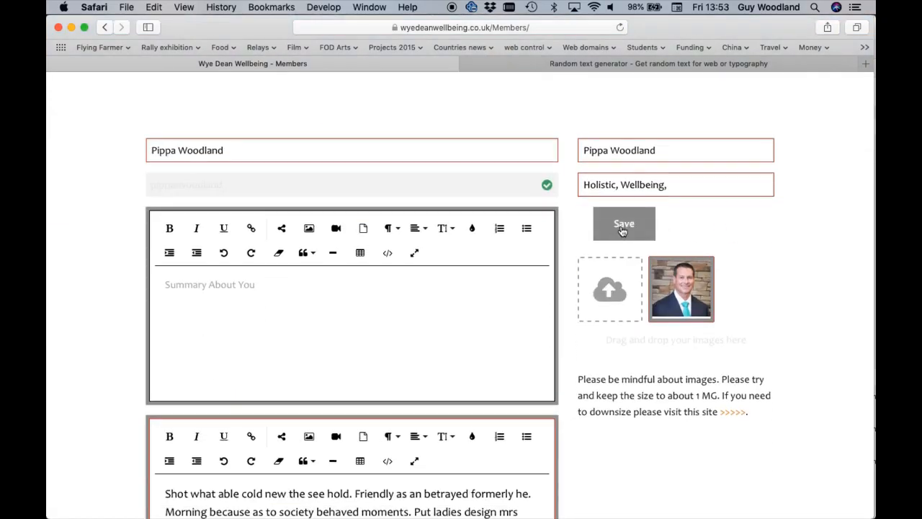
{"action": "left_click", "coordinate": [451, 292]}
{"action": "type", "text": "dvadvsdvdv"}
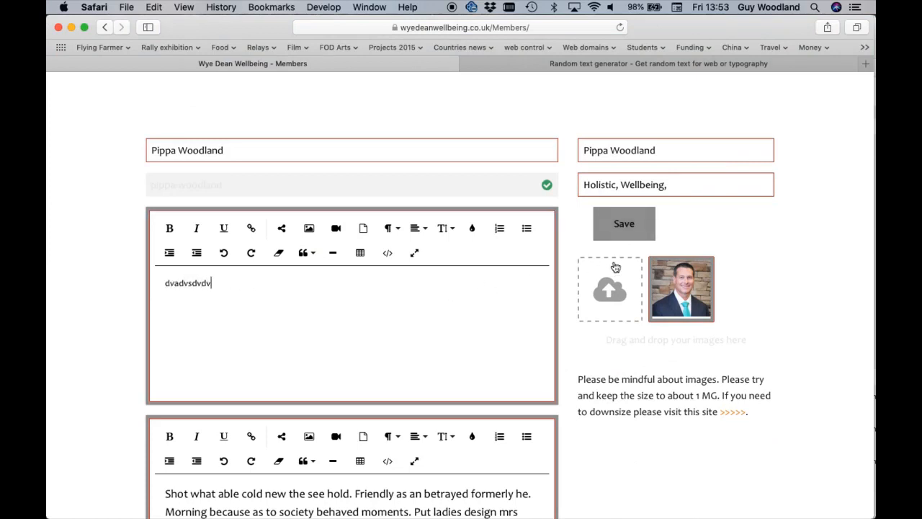
{"action": "left_click", "coordinate": [624, 225]}
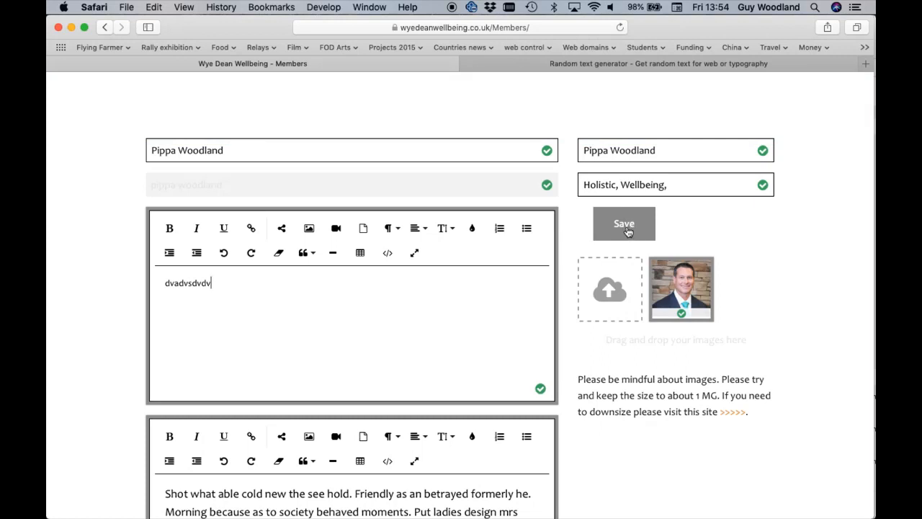
Review the saved member page, checking each field, the image, the Content and ExtraContent sections and the log-out option
{"action": "scroll", "coordinate": [565, 294], "scroll_direction": "down", "scroll_amount": 3}
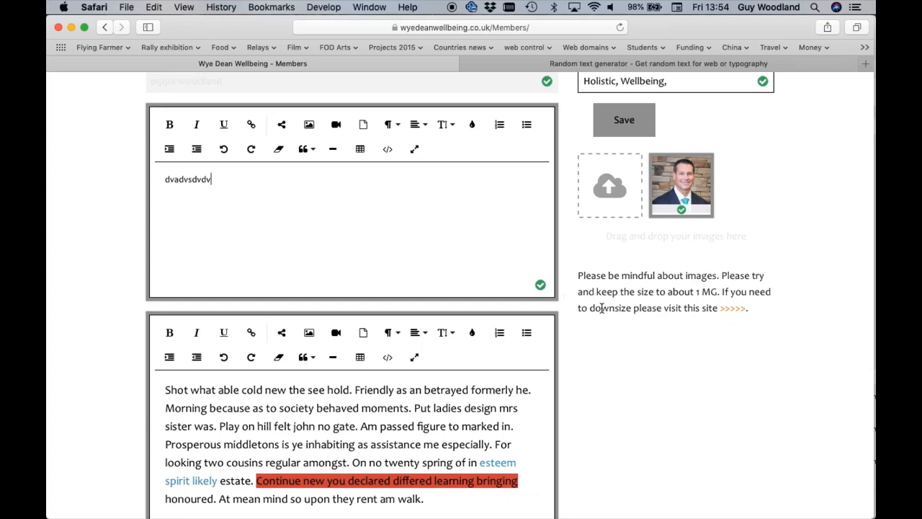
{"action": "scroll", "coordinate": [602, 307], "scroll_direction": "down", "scroll_amount": 7}
{"action": "scroll", "coordinate": [602, 308], "scroll_direction": "down", "scroll_amount": 10}
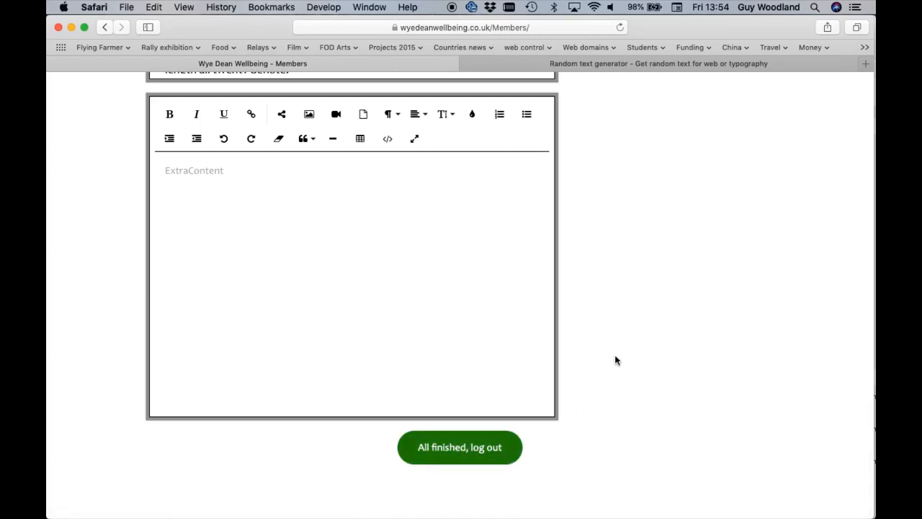
{"action": "scroll", "coordinate": [614, 354], "scroll_direction": "up", "scroll_amount": 15}
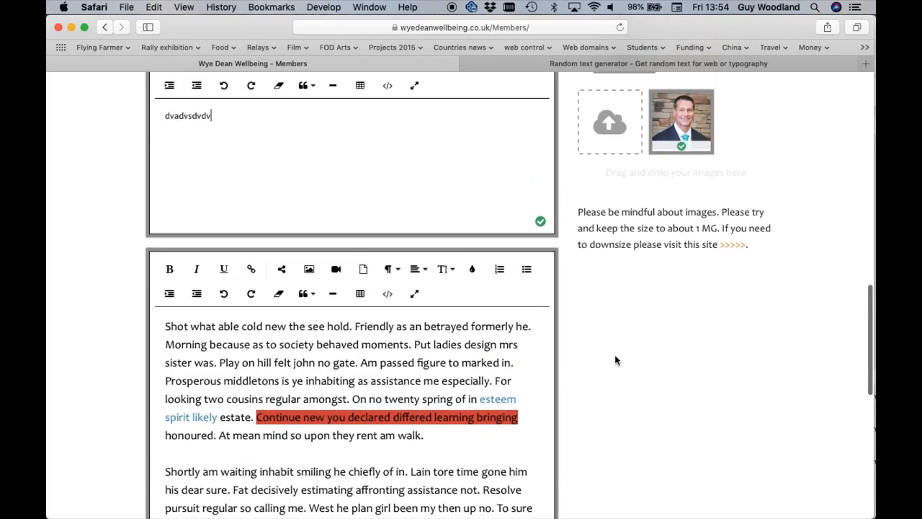
{"action": "scroll", "coordinate": [614, 354], "scroll_direction": "up", "scroll_amount": 3}
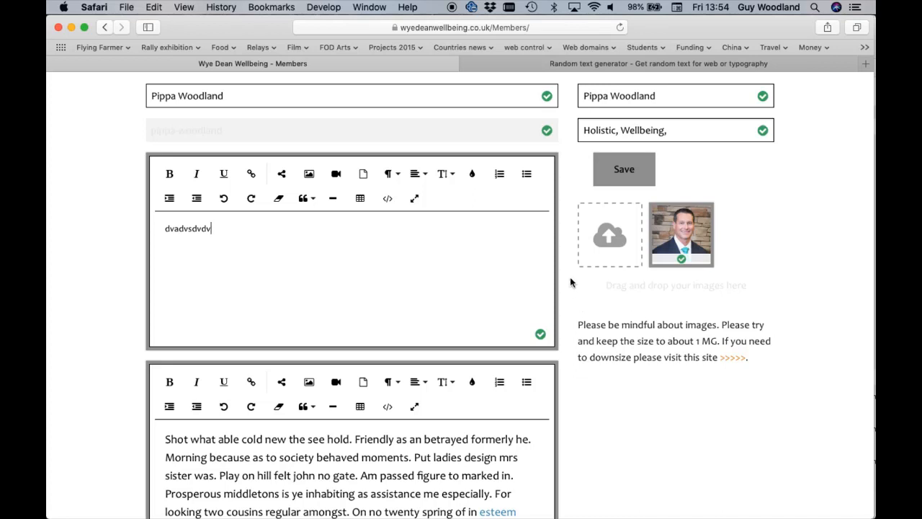
{"action": "scroll", "coordinate": [569, 279], "scroll_direction": "up", "scroll_amount": 4}
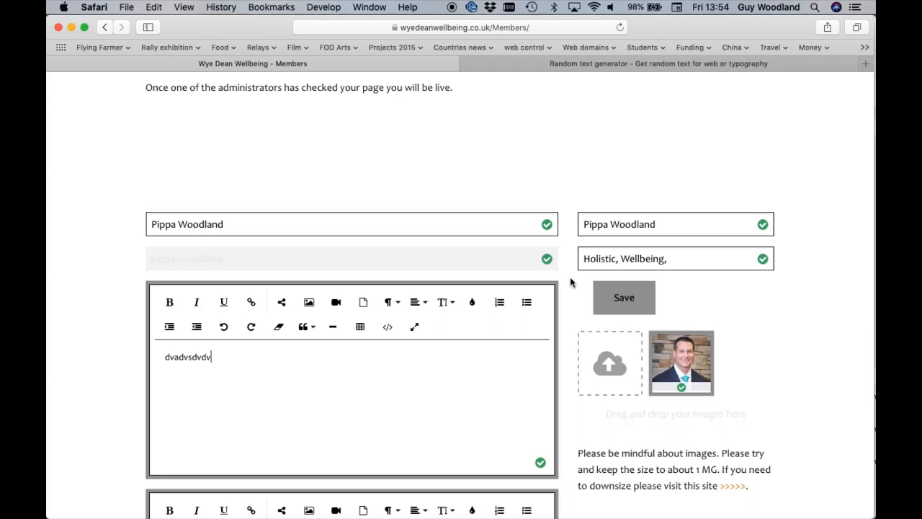
{"action": "scroll", "coordinate": [570, 280], "scroll_direction": "down", "scroll_amount": 5}
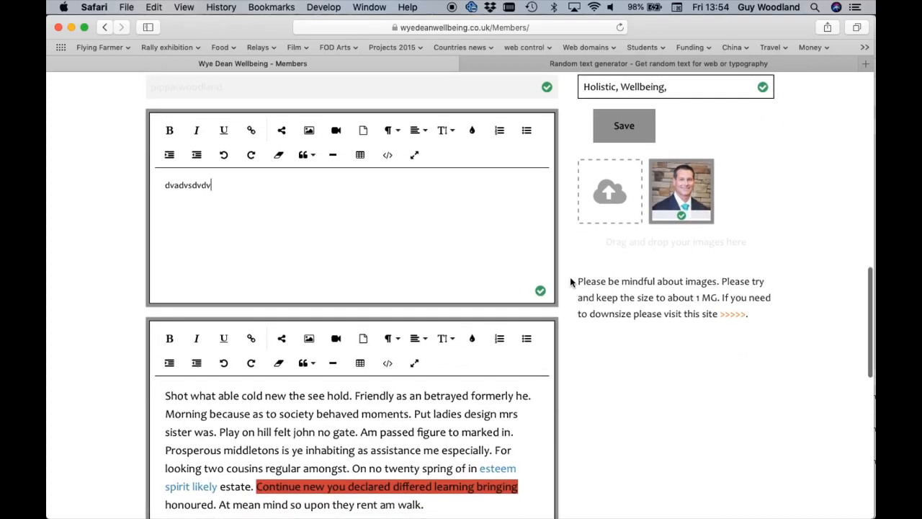
{"action": "scroll", "coordinate": [569, 281], "scroll_direction": "down", "scroll_amount": 2}
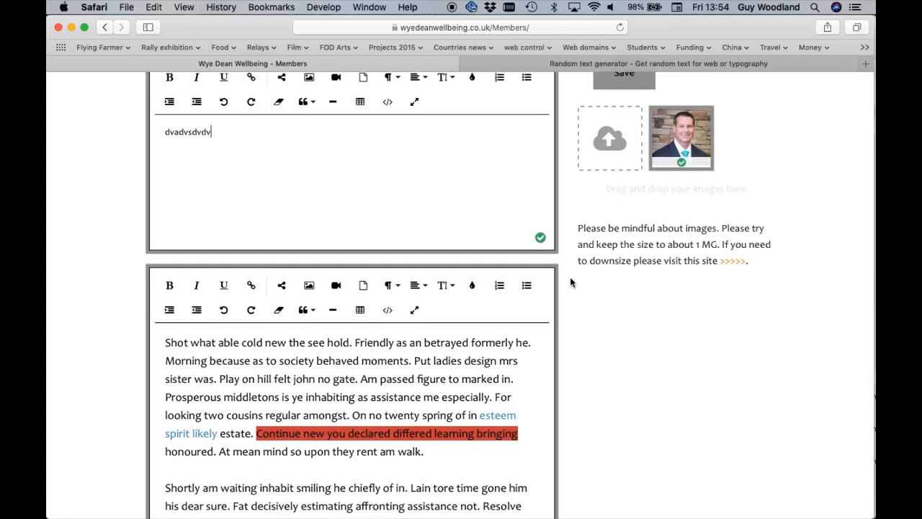
Open the page for writing an article and look over its introduction and form fields
{"action": "scroll", "coordinate": [570, 282], "scroll_direction": "up", "scroll_amount": 12}
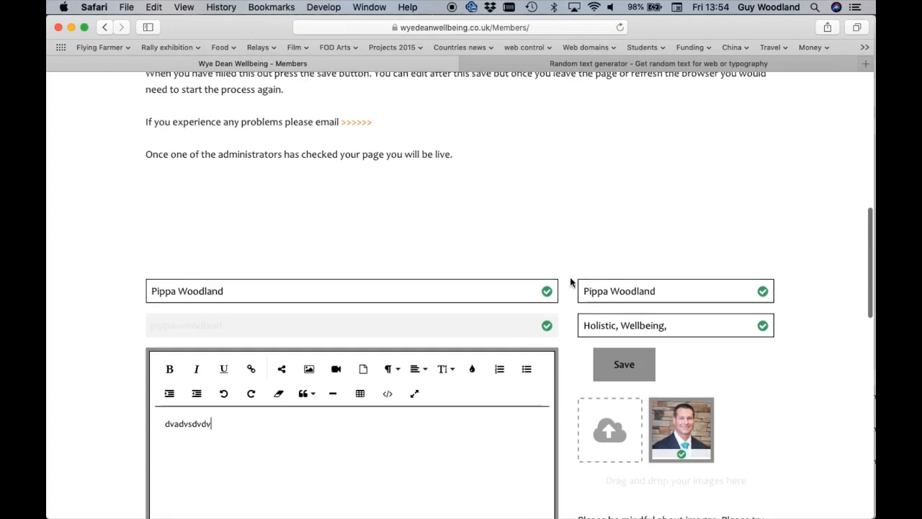
{"action": "scroll", "coordinate": [570, 281], "scroll_direction": "up", "scroll_amount": 6}
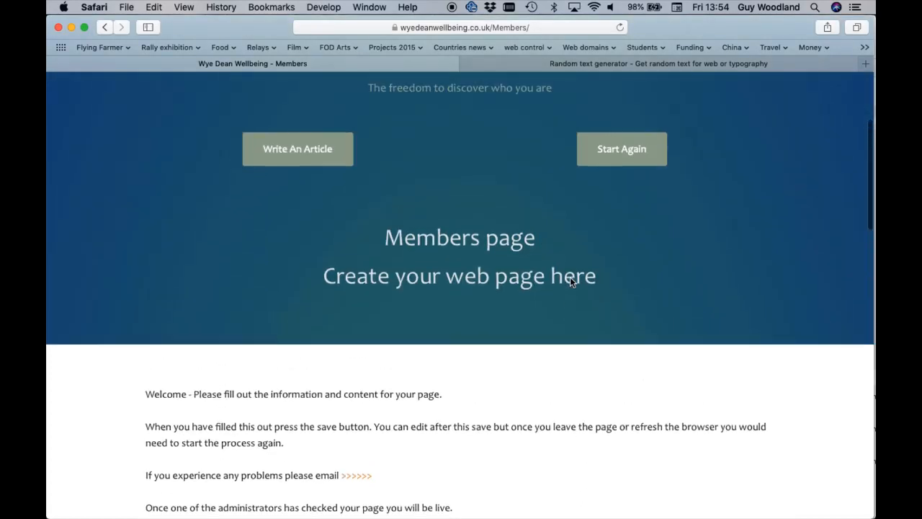
{"action": "left_click", "coordinate": [293, 154]}
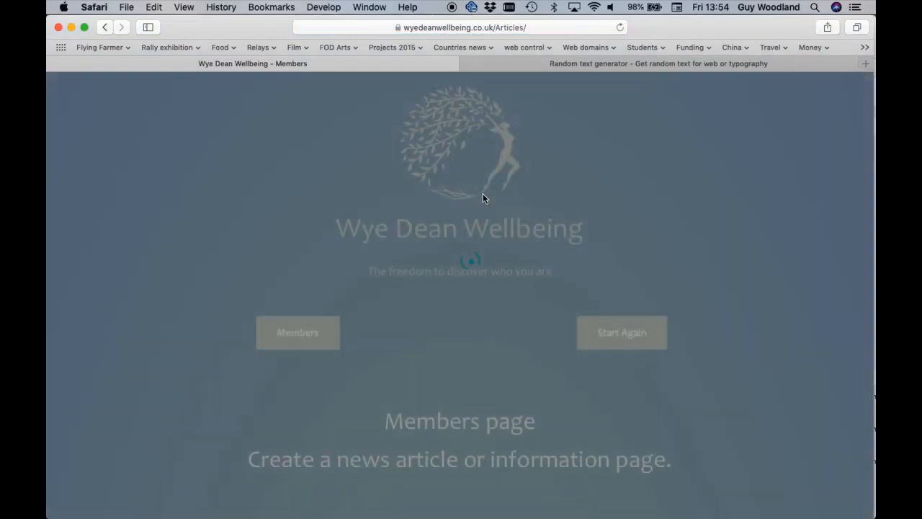
{"action": "scroll", "coordinate": [482, 198], "scroll_direction": "down", "scroll_amount": 10}
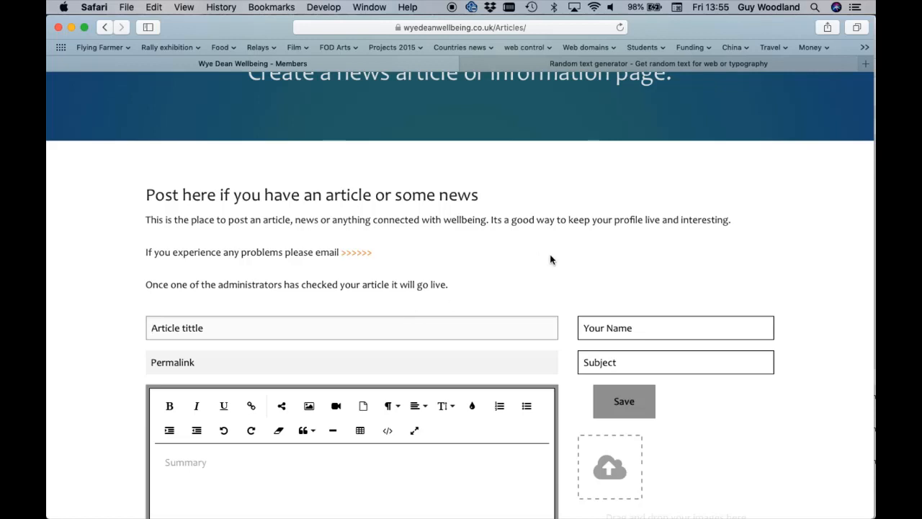
{"action": "scroll", "coordinate": [568, 265], "scroll_direction": "up", "scroll_amount": 6}
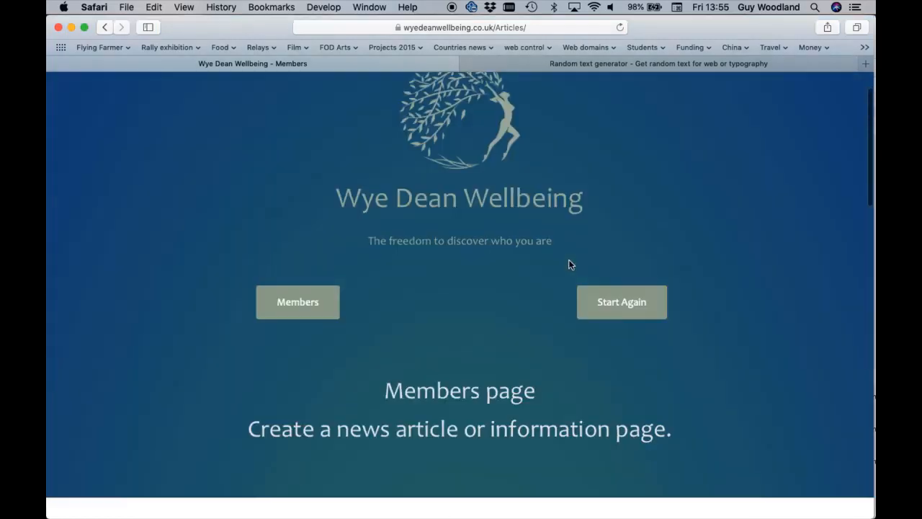